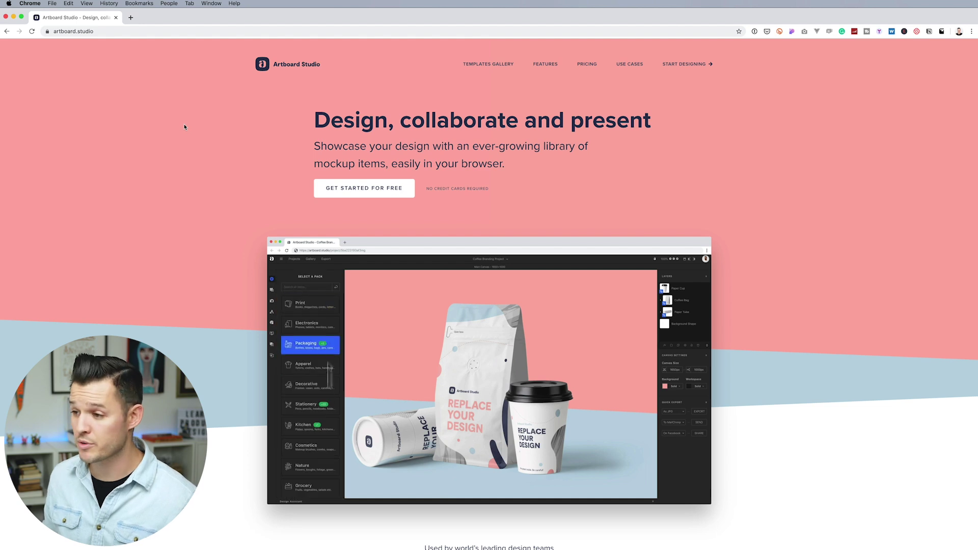
# Step: Scroll the landing page down and back, then go to the Recent Projects dashboard via START DESIGNING
pyautogui.scroll(-10, 173, 141)
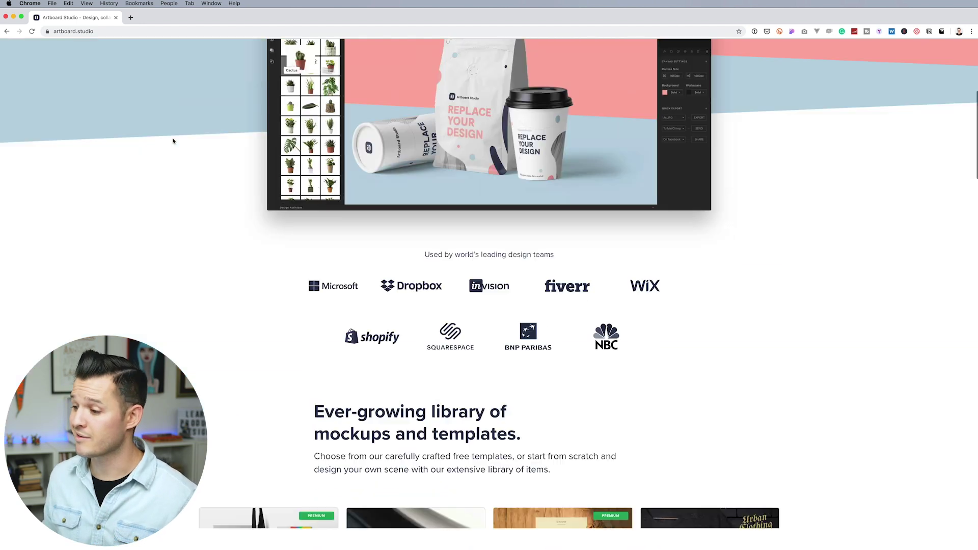
pyautogui.scroll(10, 172, 146)
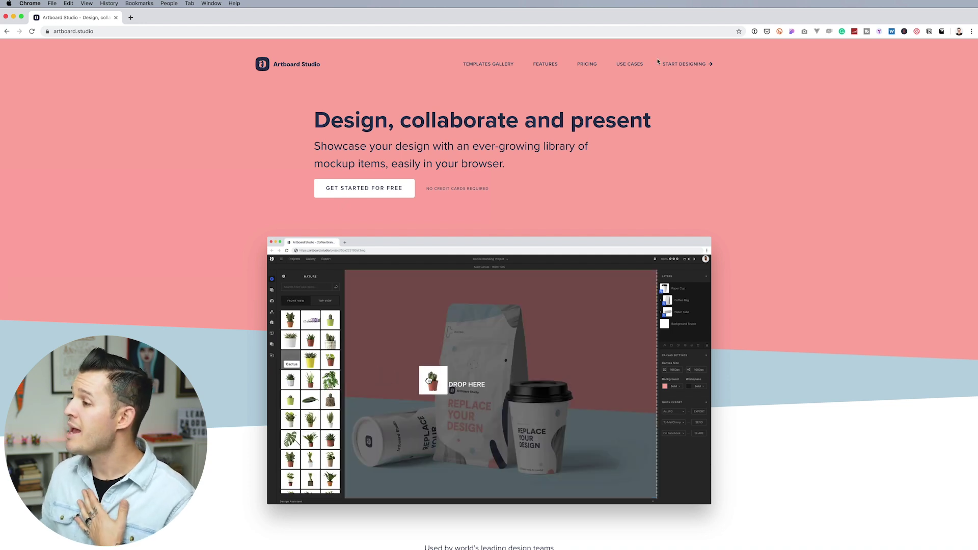
pyautogui.click(681, 66)
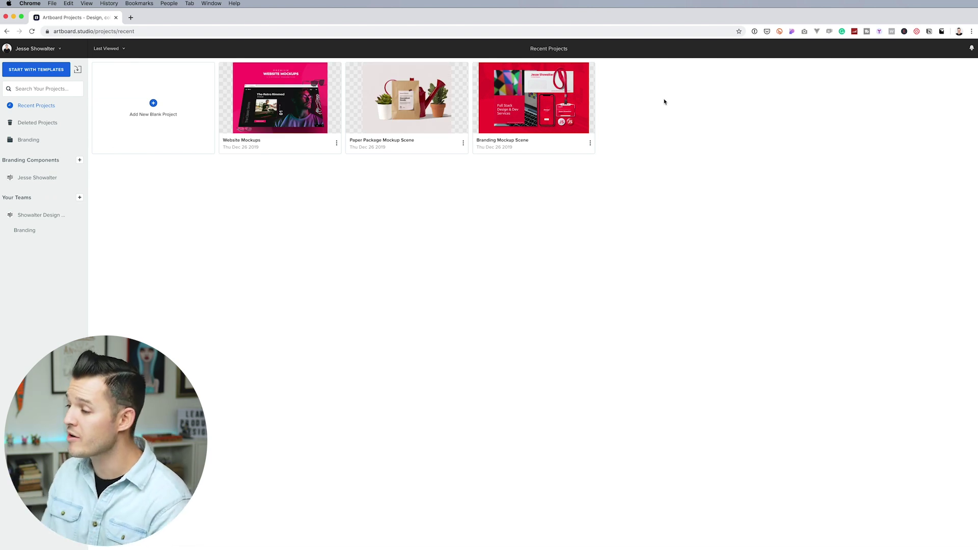
pyautogui.click(257, 119)
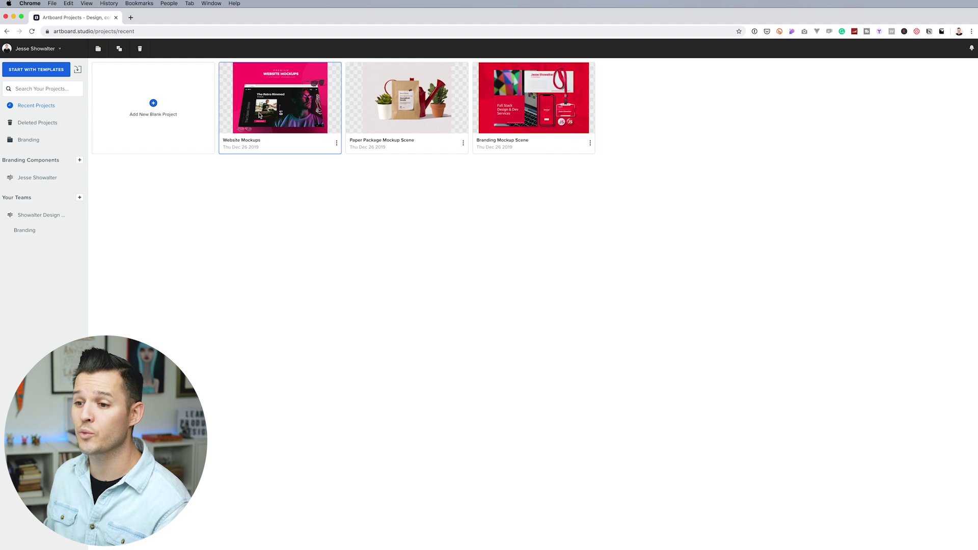
pyautogui.click(406, 109)
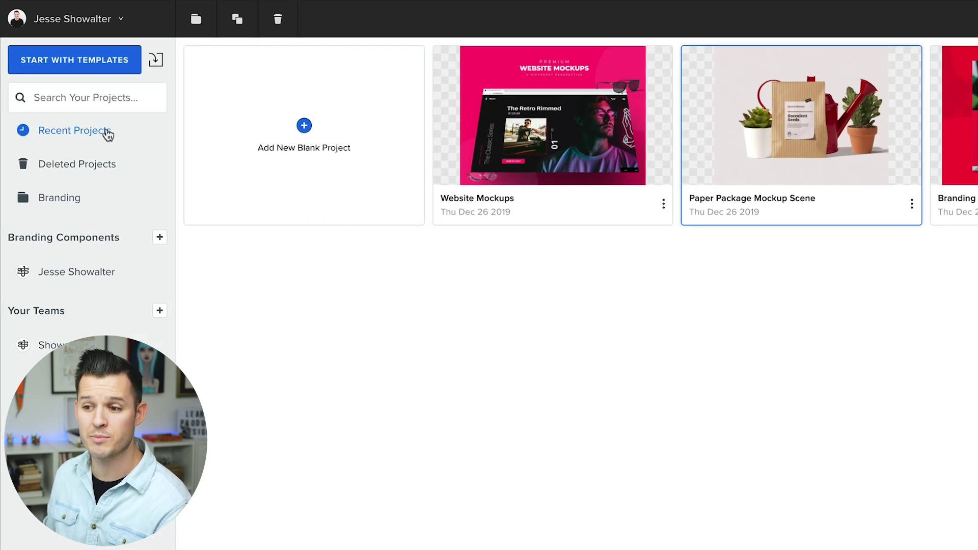
pyautogui.click(955, 206)
pyautogui.click(734, 144)
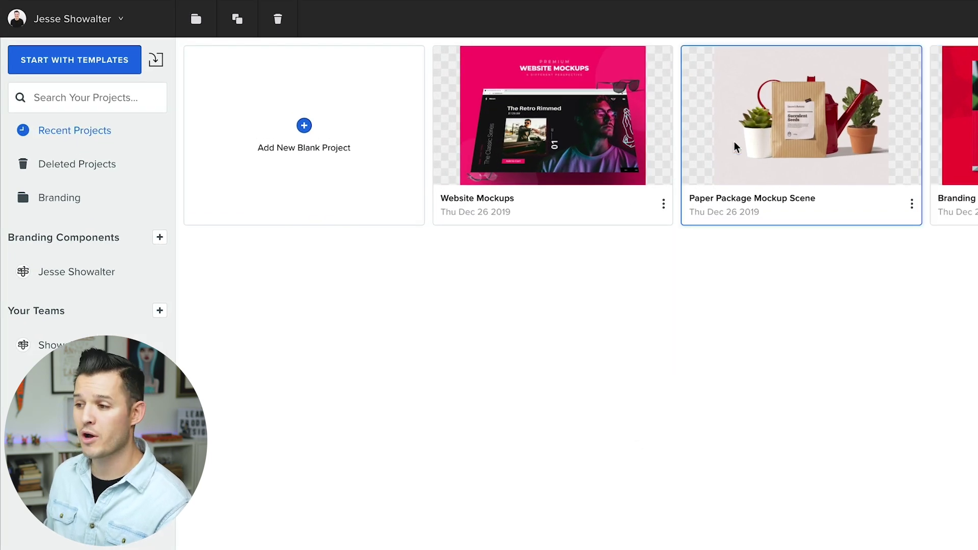
pyautogui.click(627, 152)
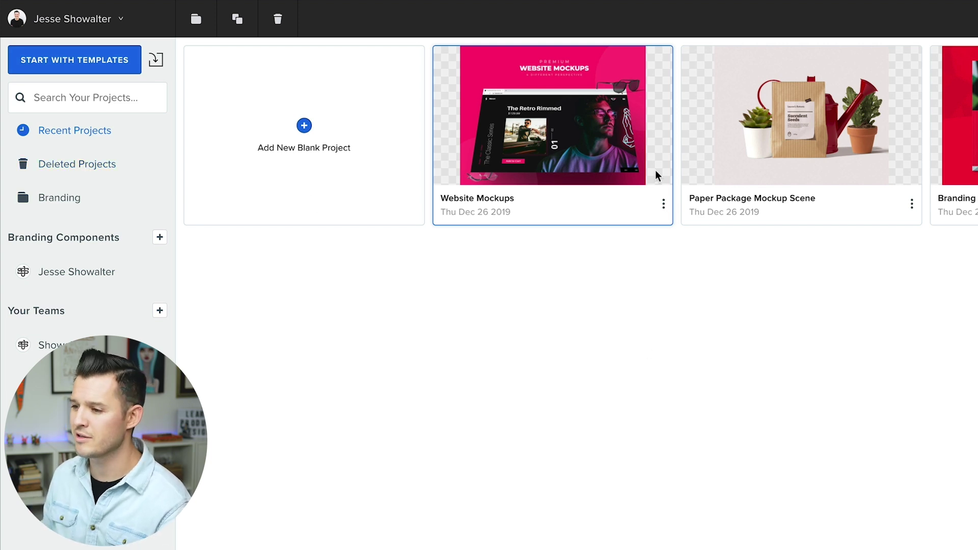
pyautogui.click(663, 204)
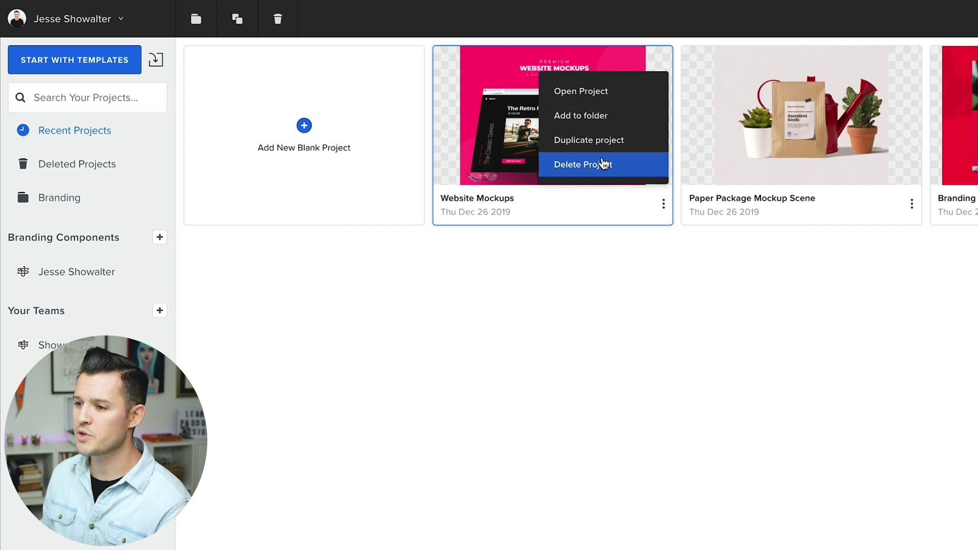
pyautogui.click(140, 210)
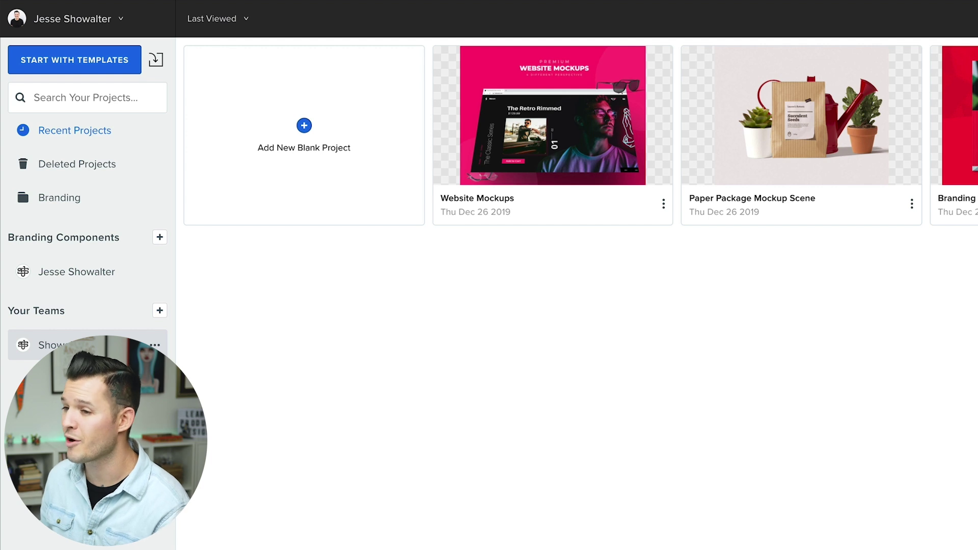
pyautogui.click(663, 204)
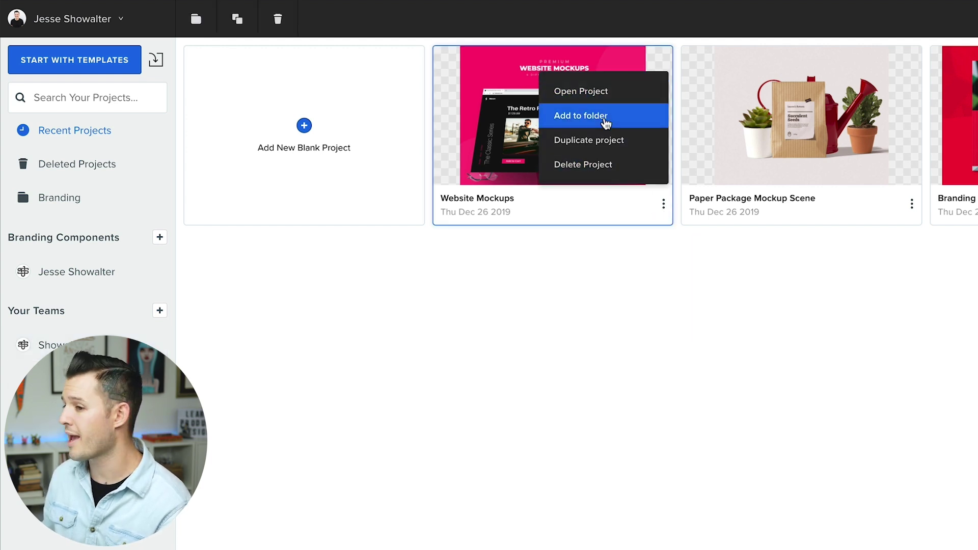
pyautogui.click(638, 333)
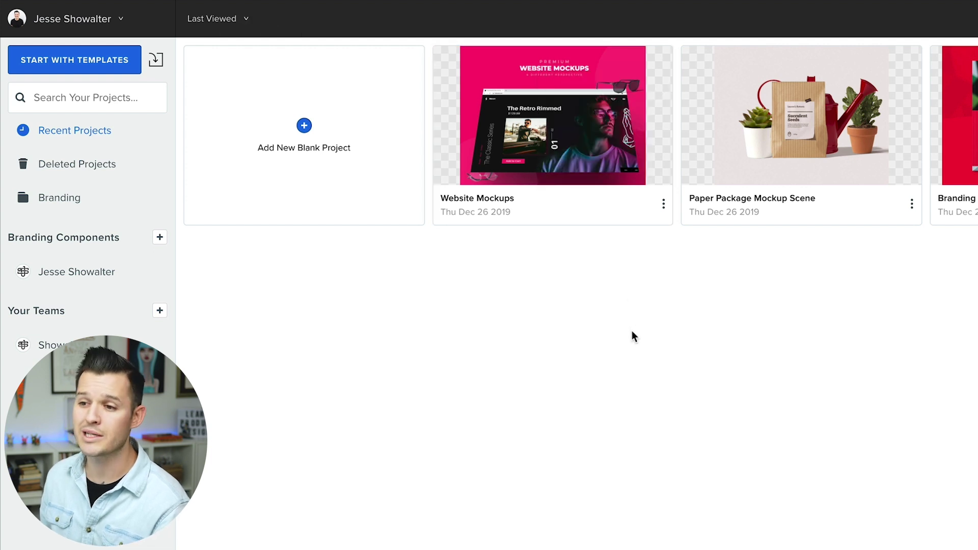
pyautogui.click(108, 33)
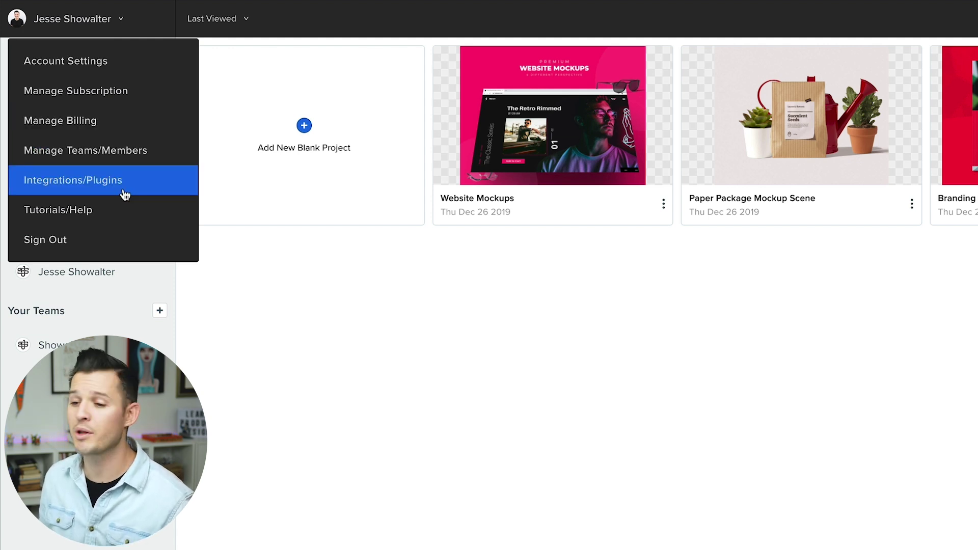
pyautogui.click(456, 367)
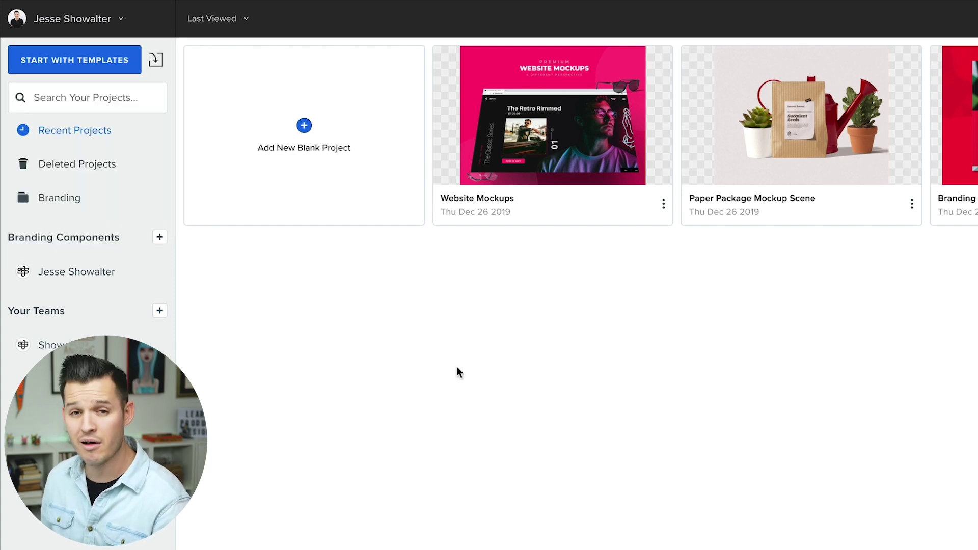
# Step: Start a new project from templates and scroll through the template gallery
pyautogui.click(64, 65)
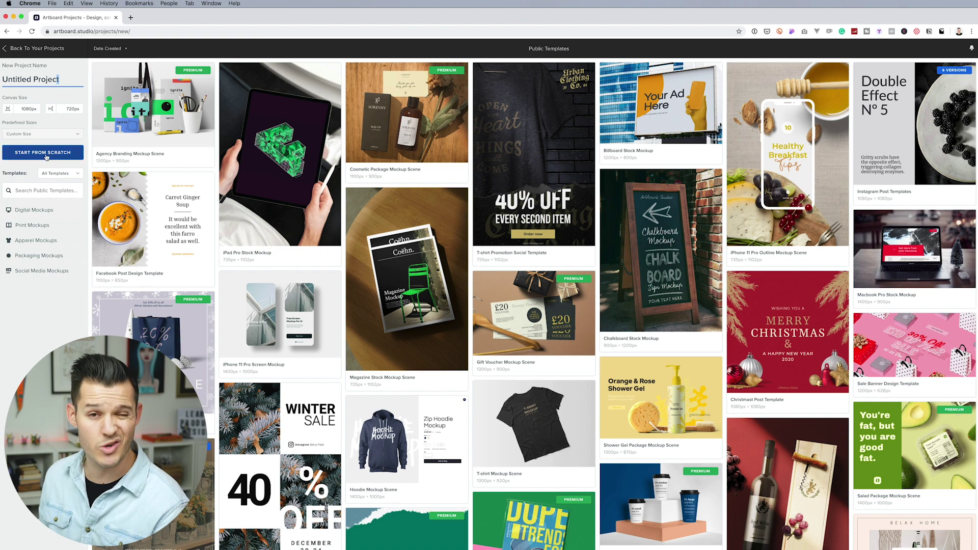
pyautogui.scroll(-10, 613, 270)
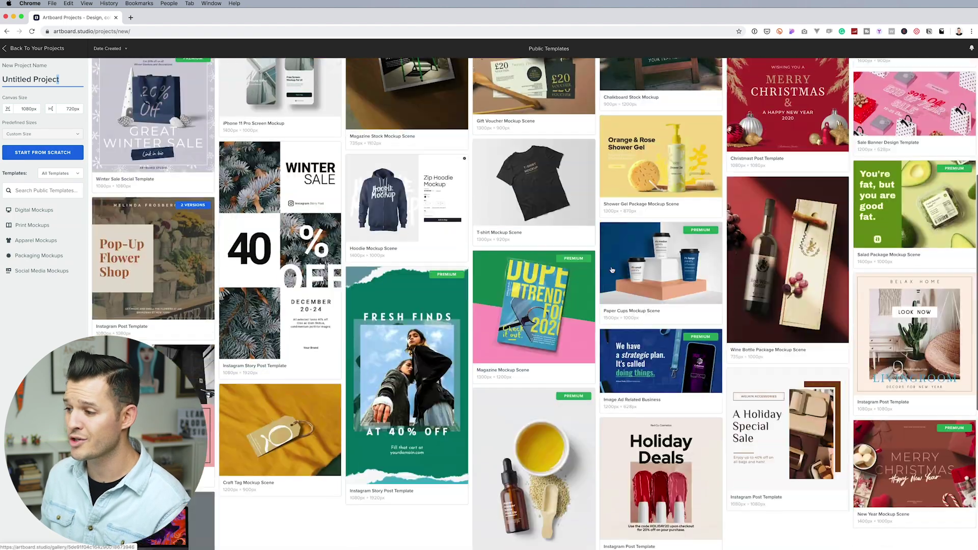
pyautogui.scroll(-20, 612, 270)
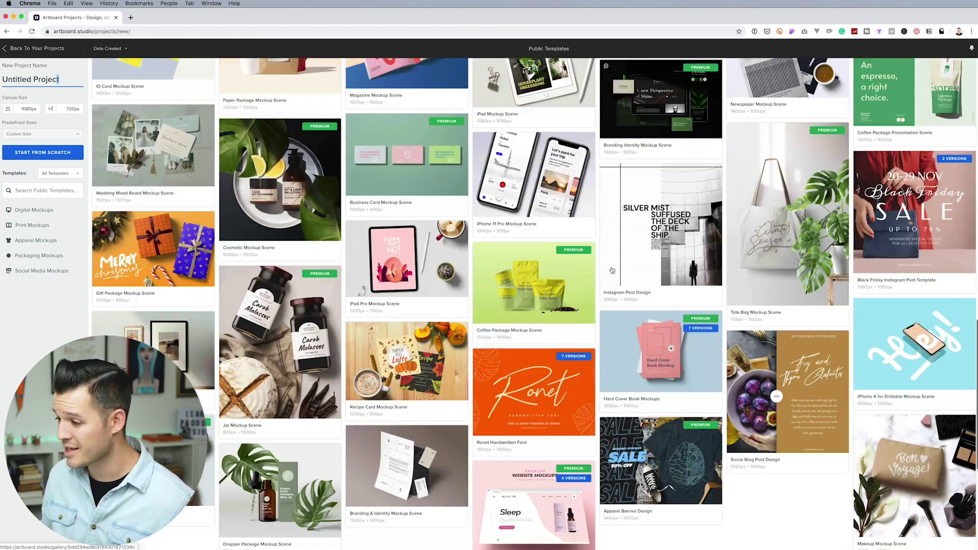
pyautogui.scroll(15, 579, 274)
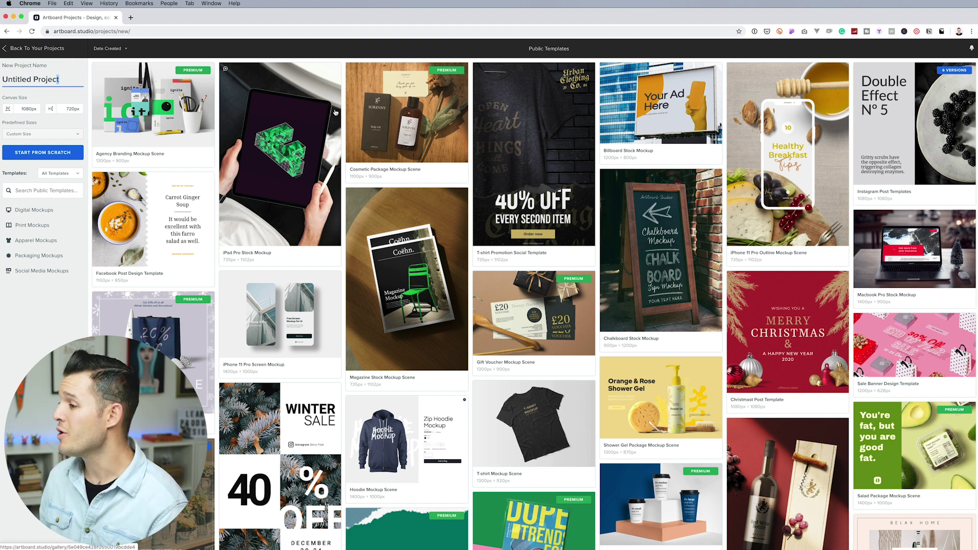
# Step: Filter the gallery by Digital, then Print Mockups, and focus the Search Public Templates box
pyautogui.click(41, 211)
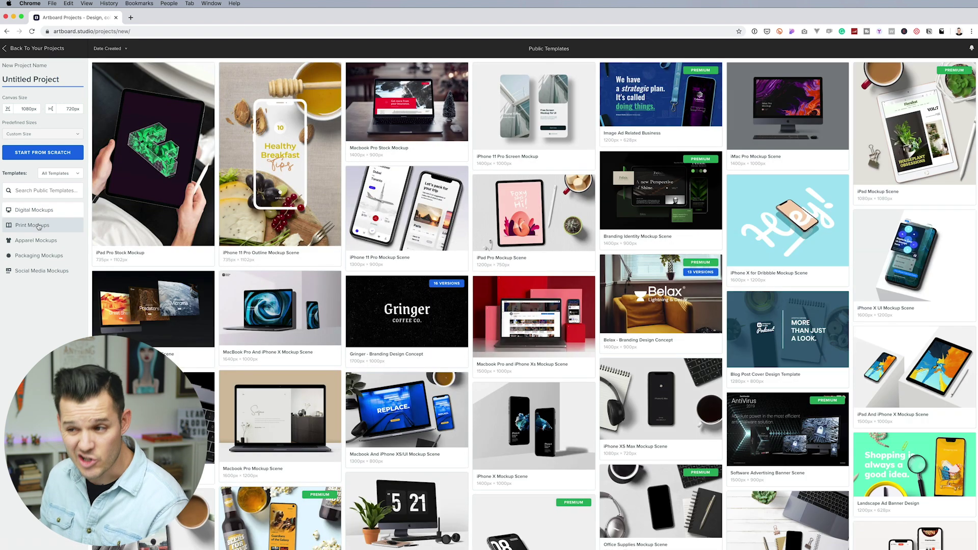
pyautogui.click(33, 225)
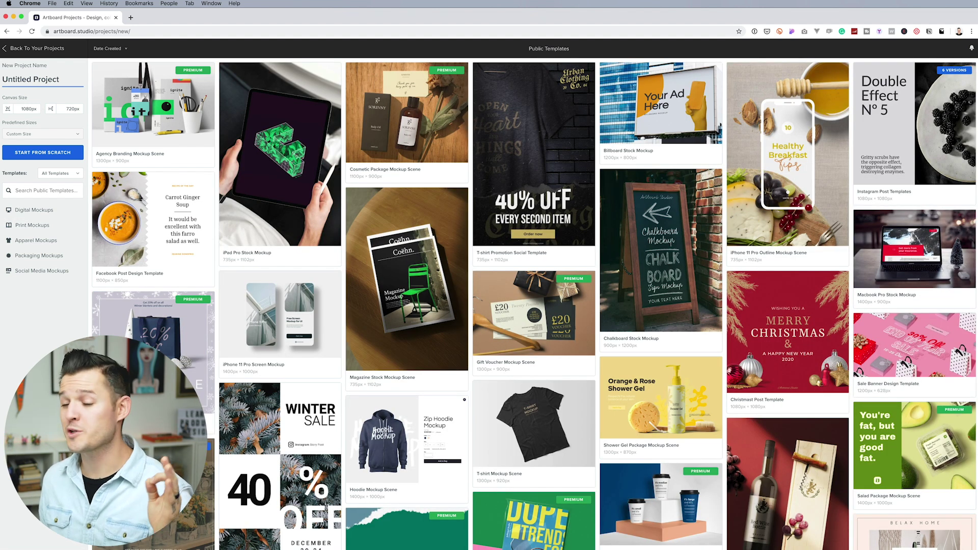
pyautogui.click(43, 194)
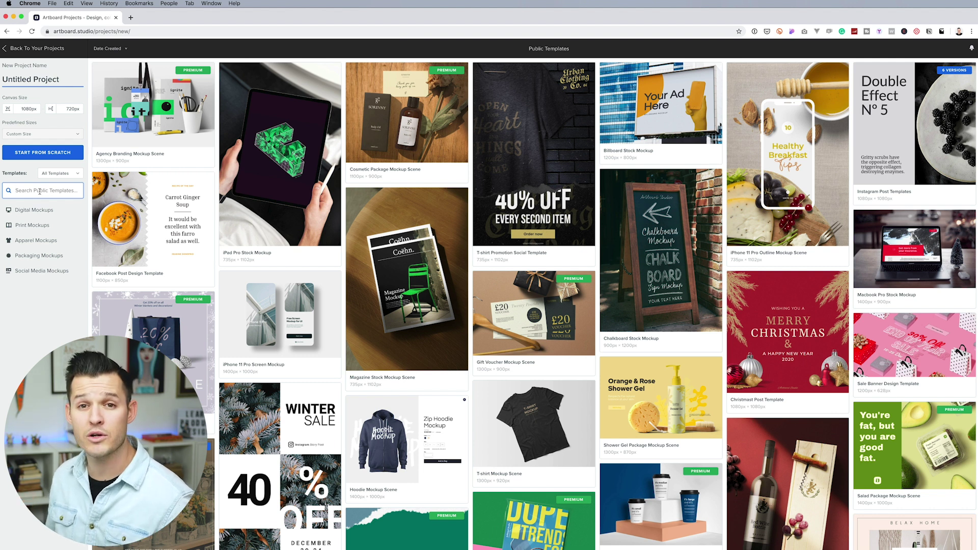
# Step: Search the templates for 'chocolate' and open the Chocolate Bar Mockup Scene result
pyautogui.write('ch')
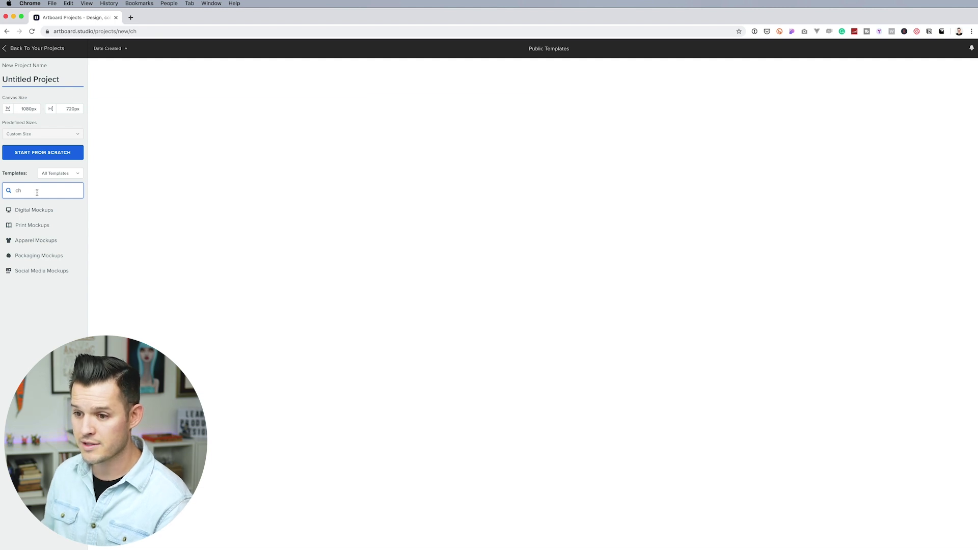
pyautogui.write('ocolate')
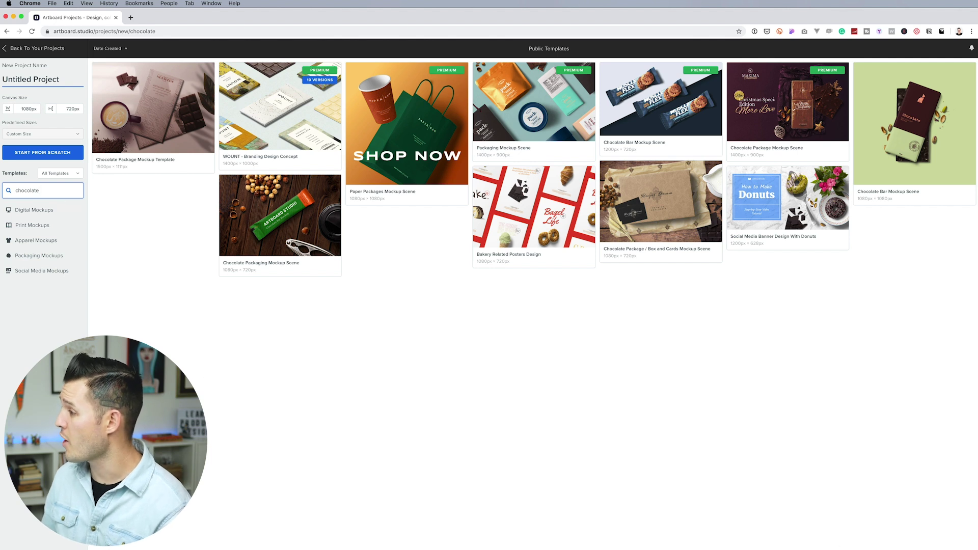
pyautogui.click(907, 139)
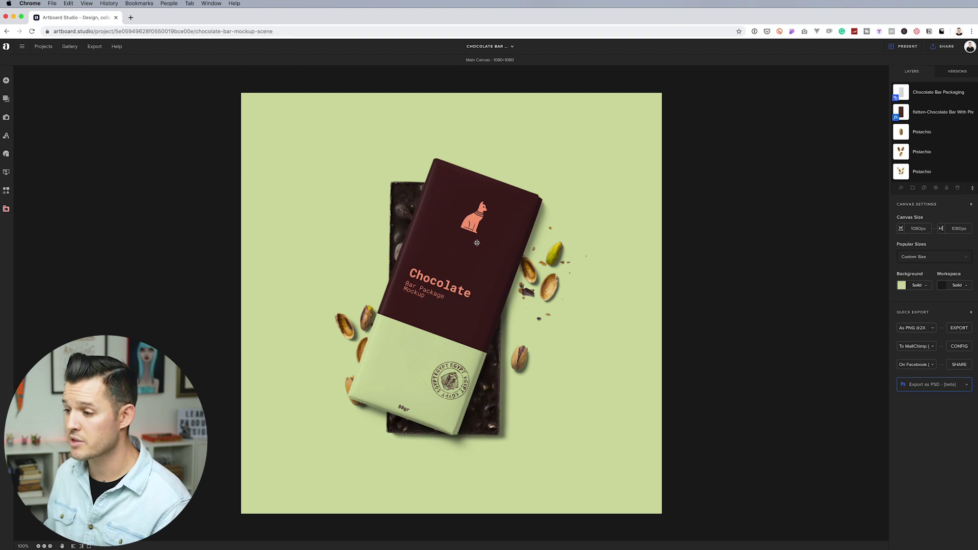
# Step: Delete ' Mockup Scene' from the project title so it reads 'Chocolate Bar'
pyautogui.moveTo(493, 265)
pyautogui.mouseDown()
pyautogui.moveTo(491, 326)
pyautogui.moveTo(476, 263)
pyautogui.mouseUp()
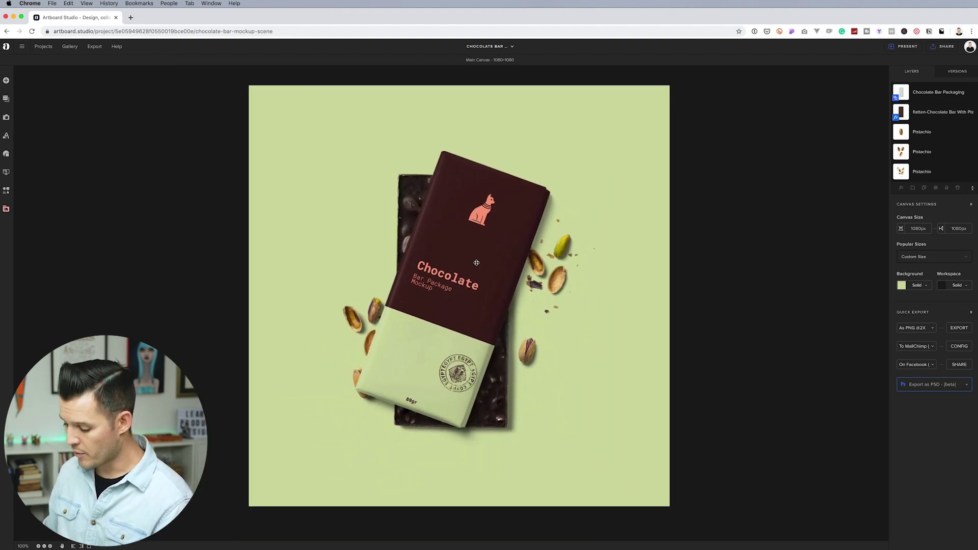
pyautogui.scroll(-2, 476, 263)
pyautogui.scroll(2, 476, 263)
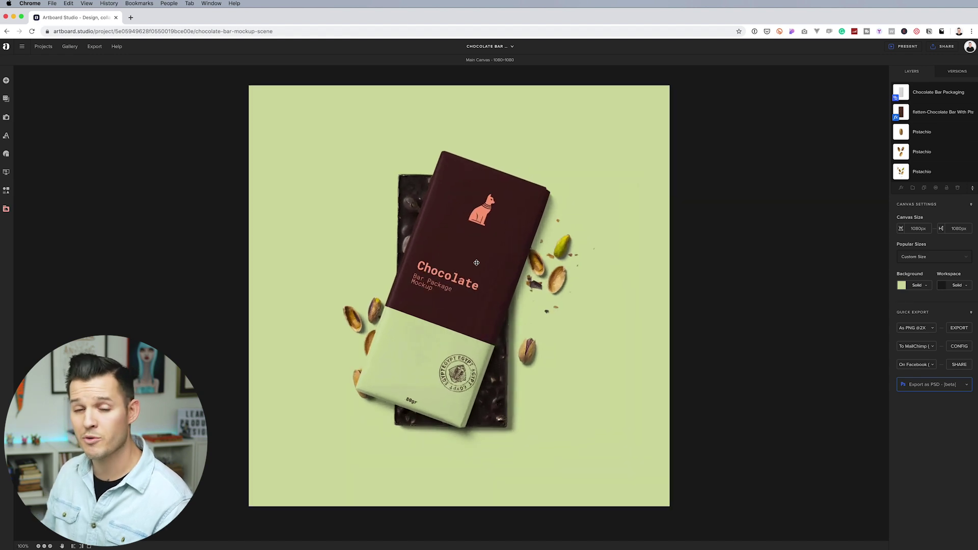
pyautogui.hscroll(-2, 708, 259)
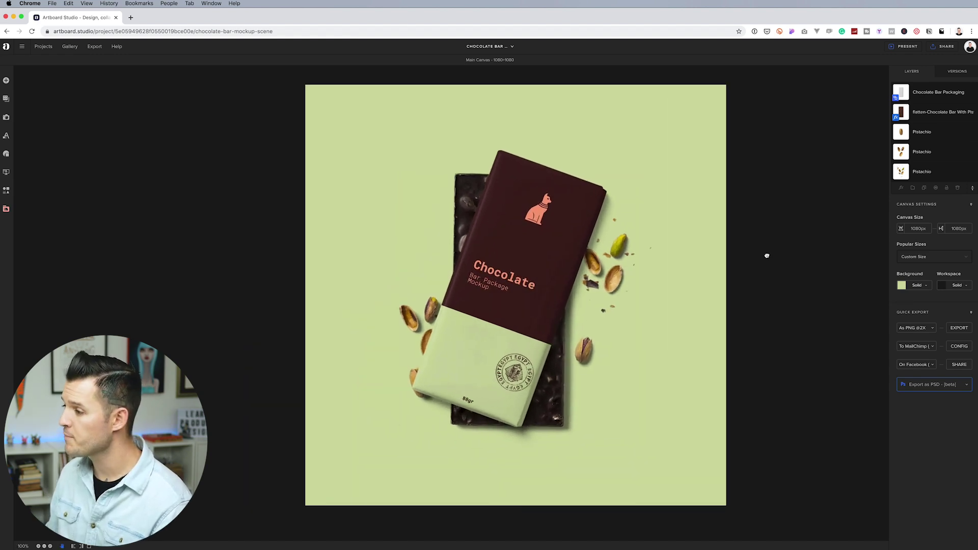
pyautogui.hscroll(1, 743, 259)
pyautogui.click(512, 47)
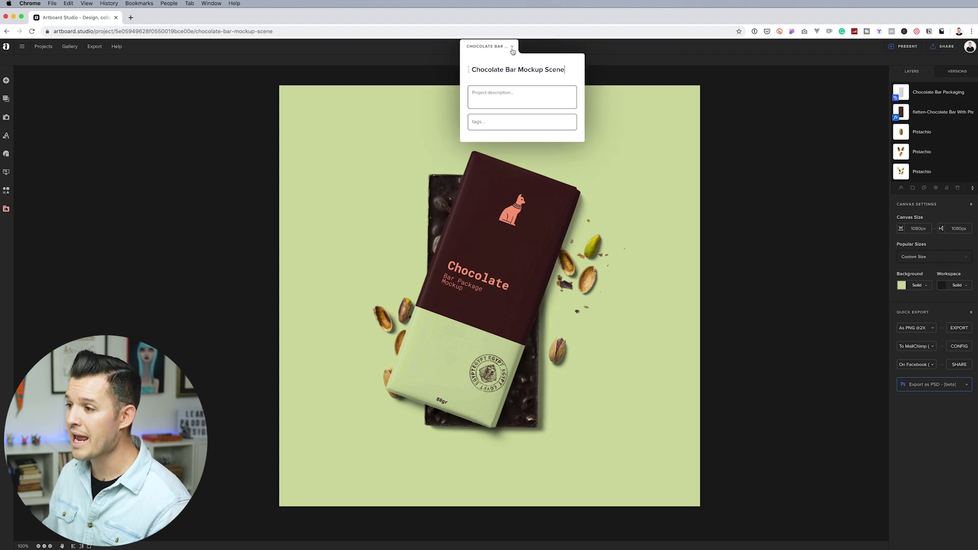
pyautogui.moveTo(517, 70); pyautogui.dragTo(571, 71)
pyautogui.press('BackSpace')
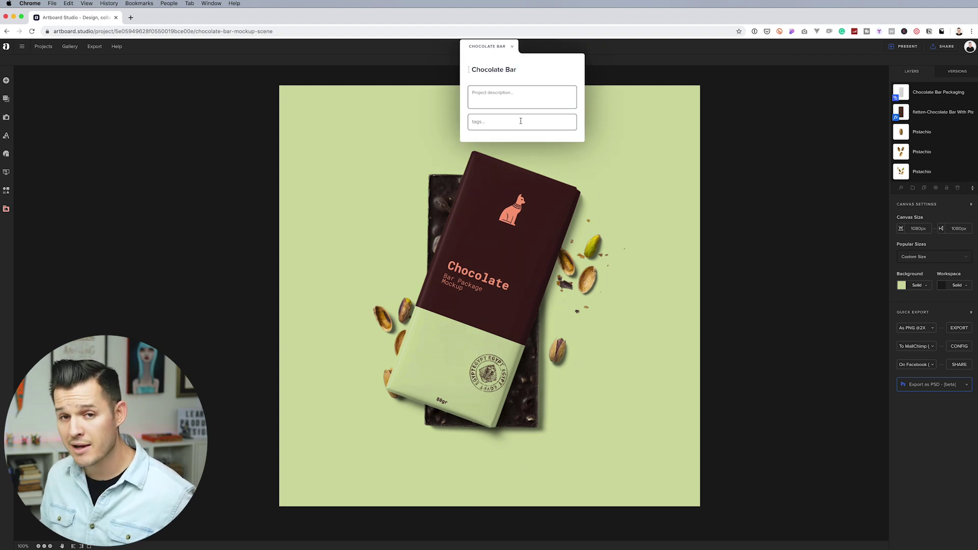
pyautogui.click(731, 130)
pyautogui.click(522, 229)
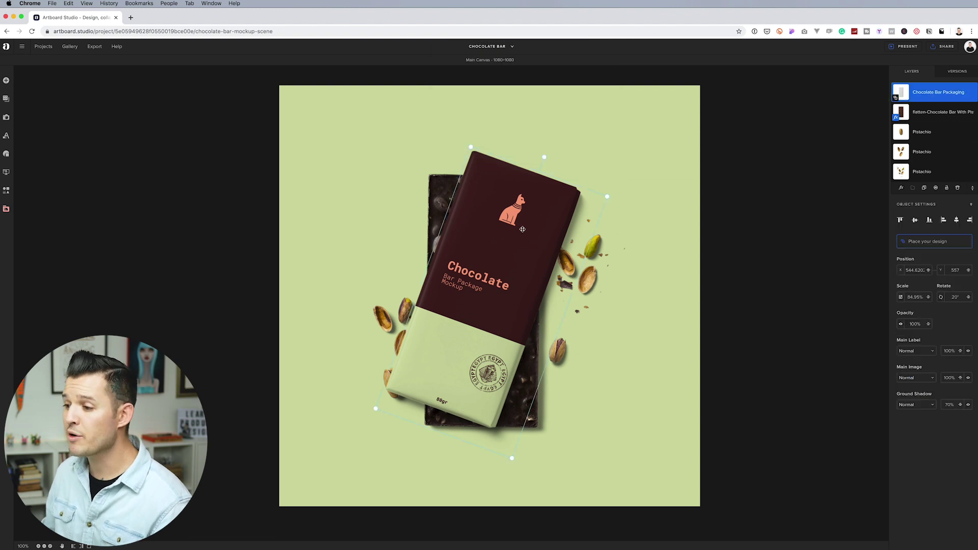
pyautogui.click(437, 195)
pyautogui.press('Escape')
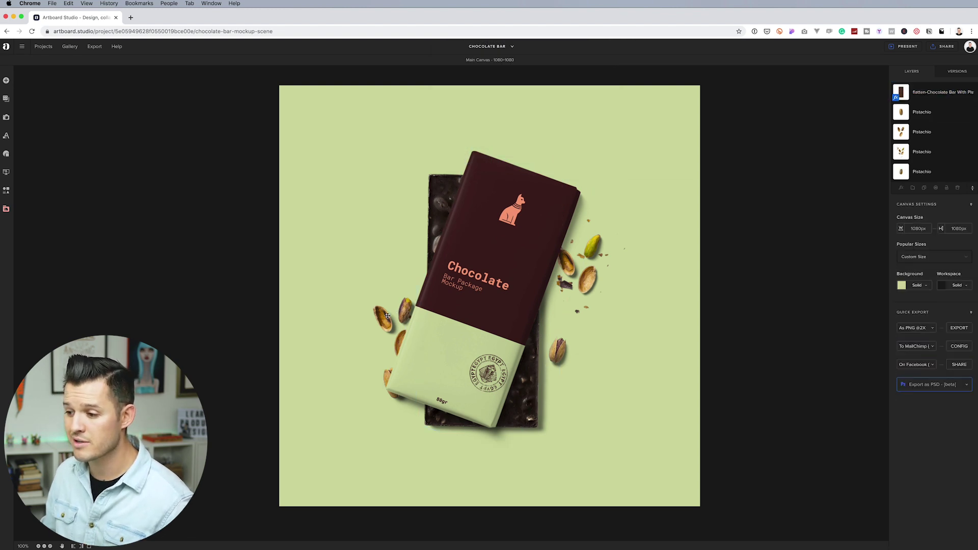
pyautogui.click(387, 316)
pyautogui.click(593, 270)
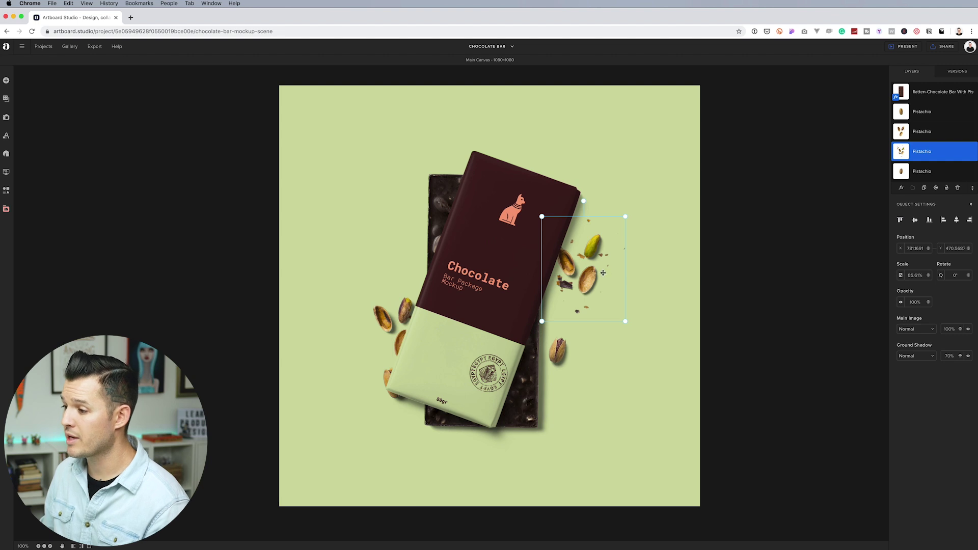
pyautogui.moveTo(603, 273); pyautogui.dragTo(653, 221)
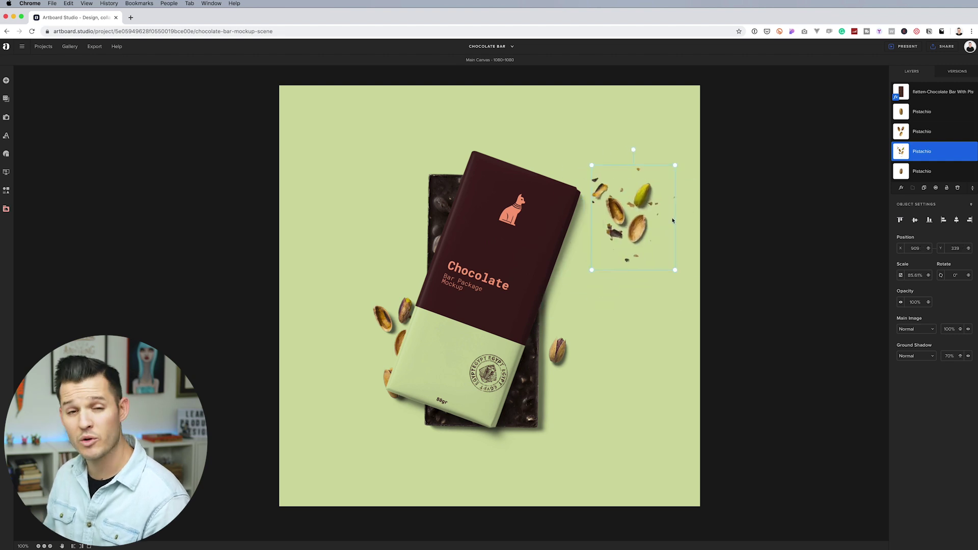
pyautogui.press('super+z')
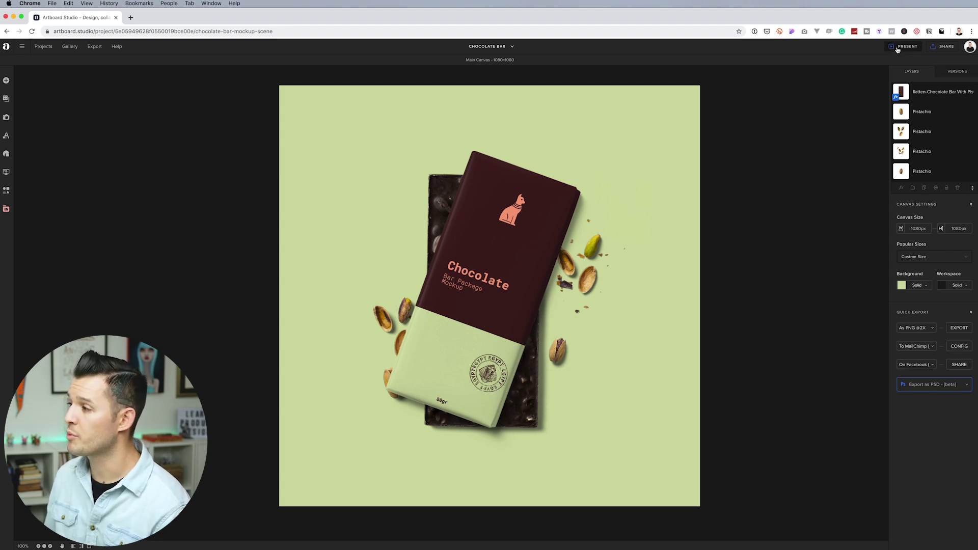
pyautogui.click(23, 48)
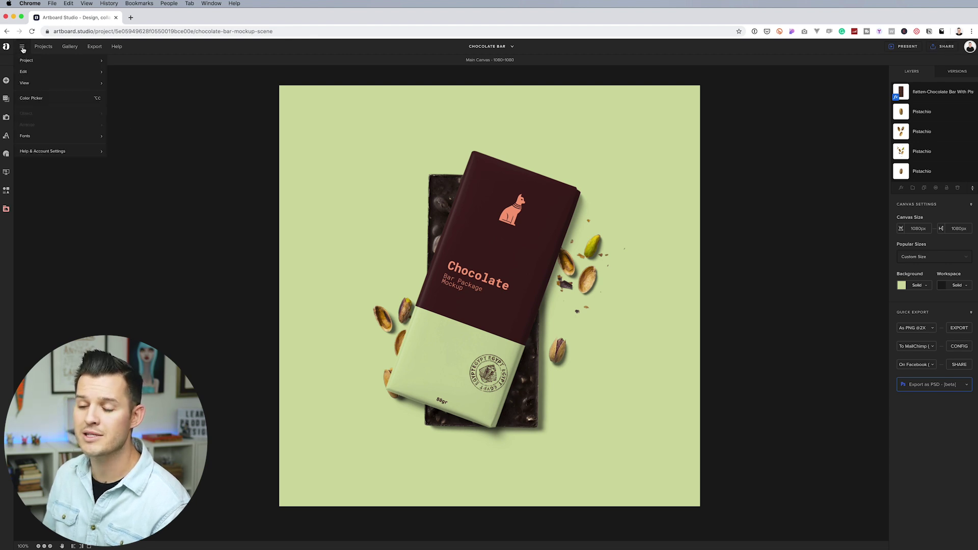
pyautogui.moveTo(27, 60)
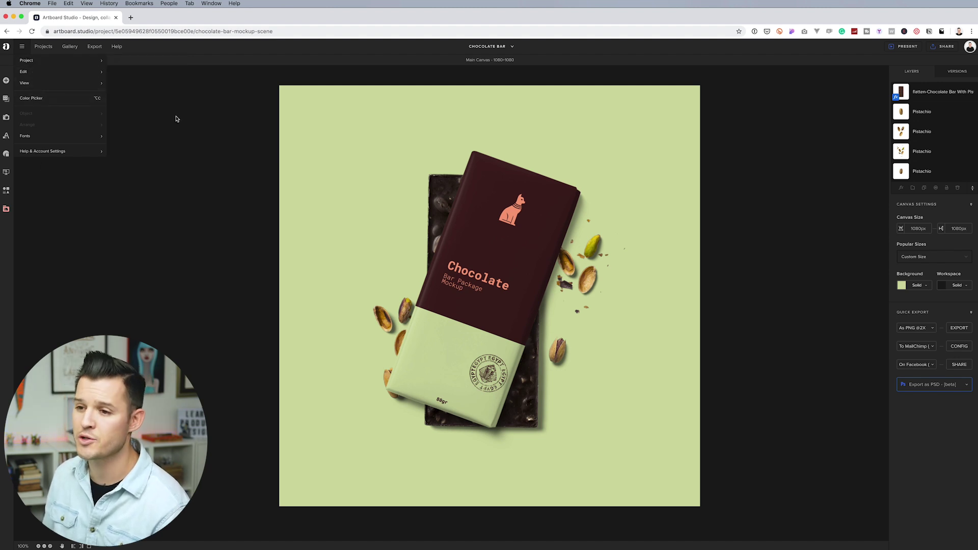
pyautogui.click(175, 116)
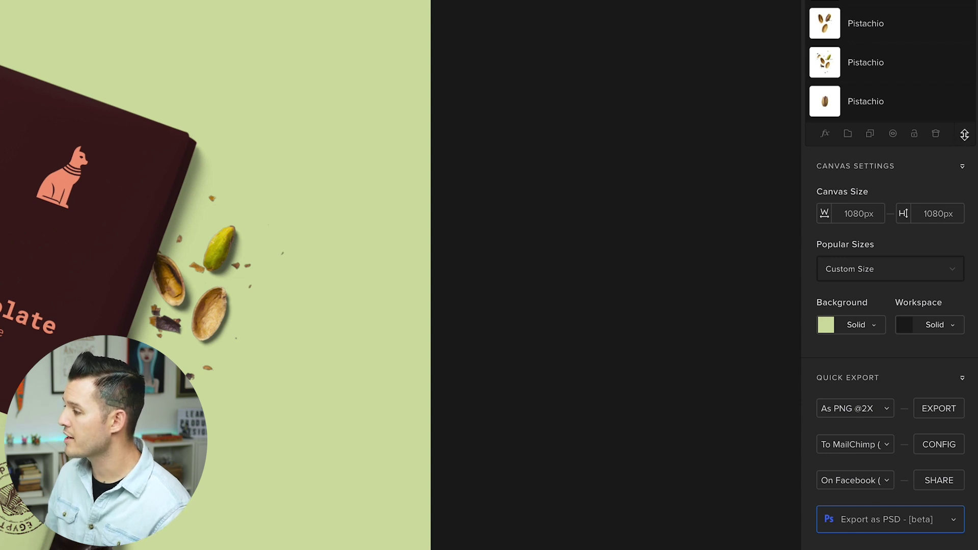
# Step: Enlarge the Layers panel to show all six layers, then select the chocolate bar packaging
pyautogui.moveTo(964, 135); pyautogui.dragTo(964, 301)
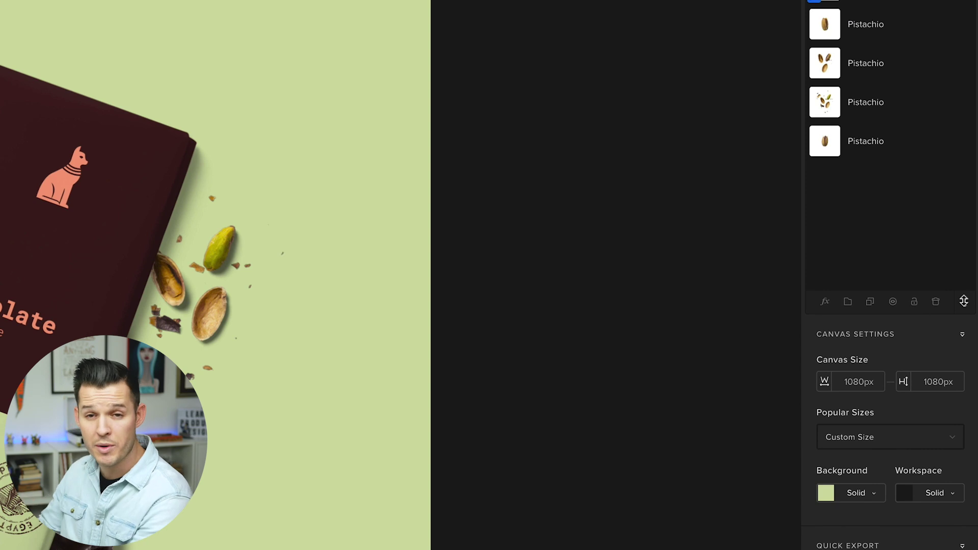
pyautogui.click(56, 251)
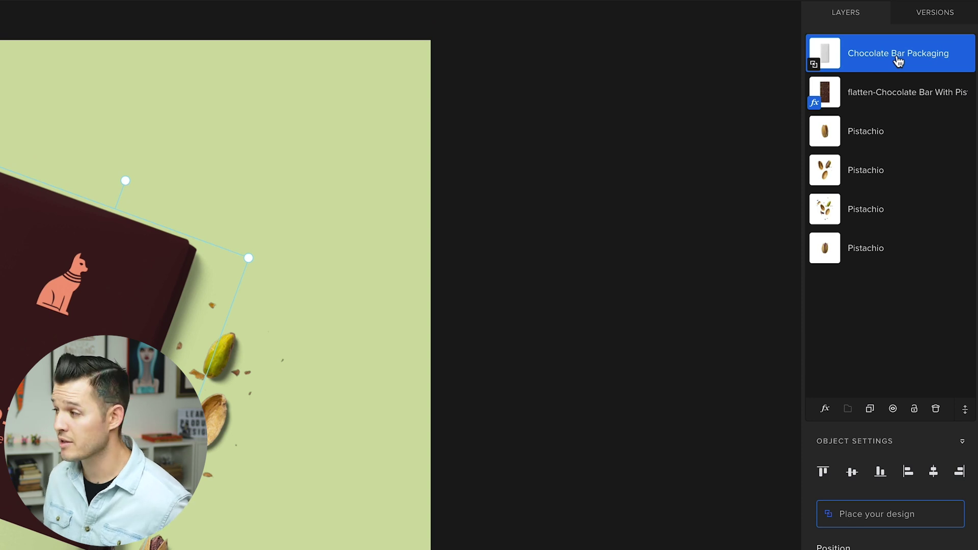
pyautogui.moveTo(899, 61); pyautogui.dragTo(877, 65)
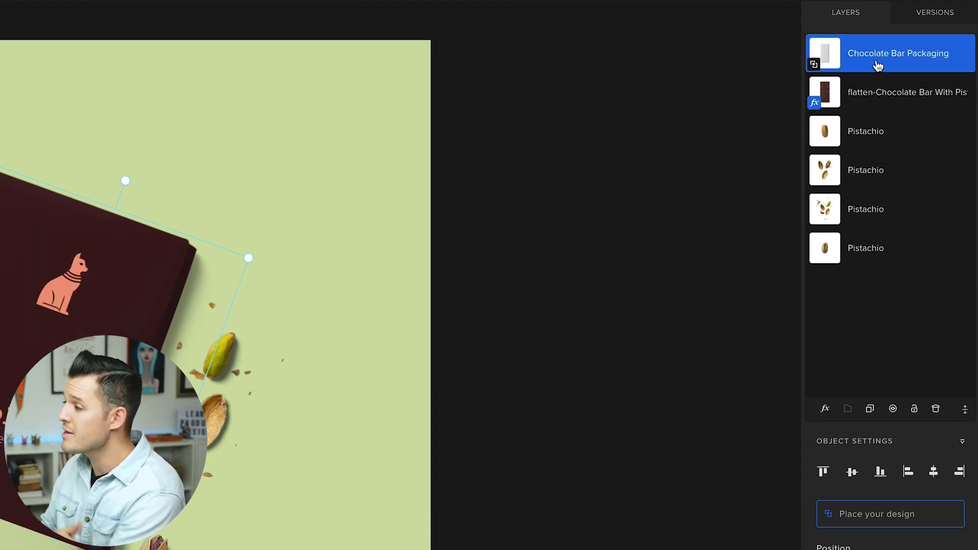
pyautogui.click(815, 60)
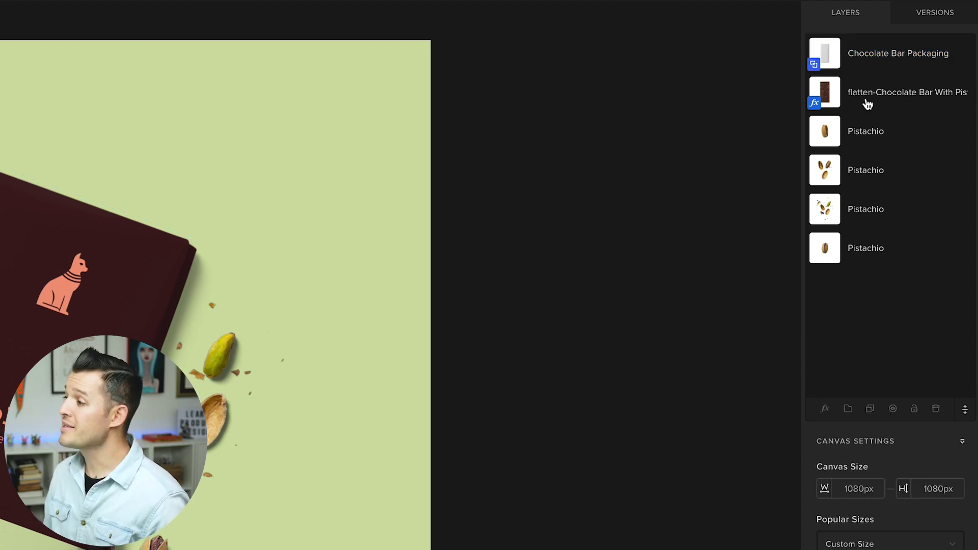
pyautogui.click(869, 62)
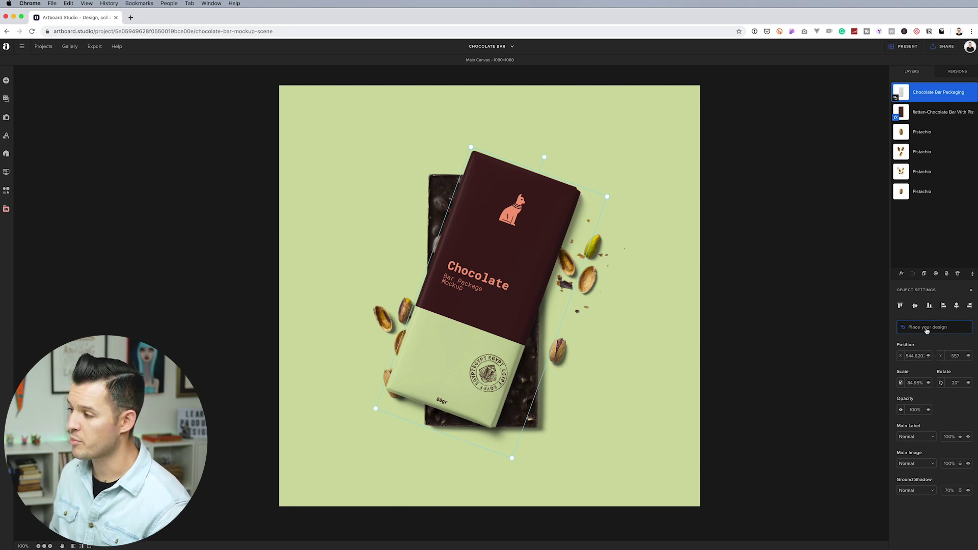
# Step: Open the 366×800 packaging artboard, inspect its label elements, and float it over the scene
pyautogui.doubleClick(491, 247)
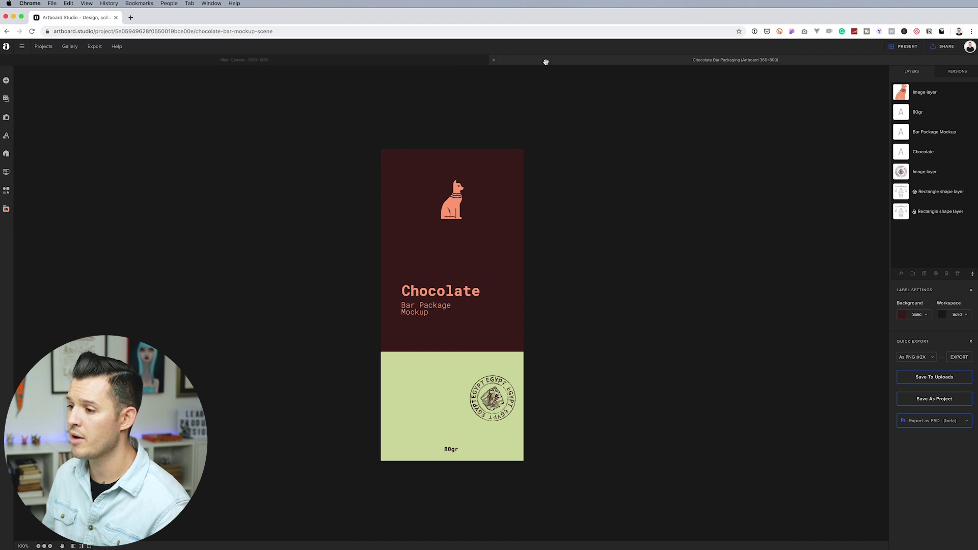
pyautogui.click(461, 217)
pyautogui.click(446, 289)
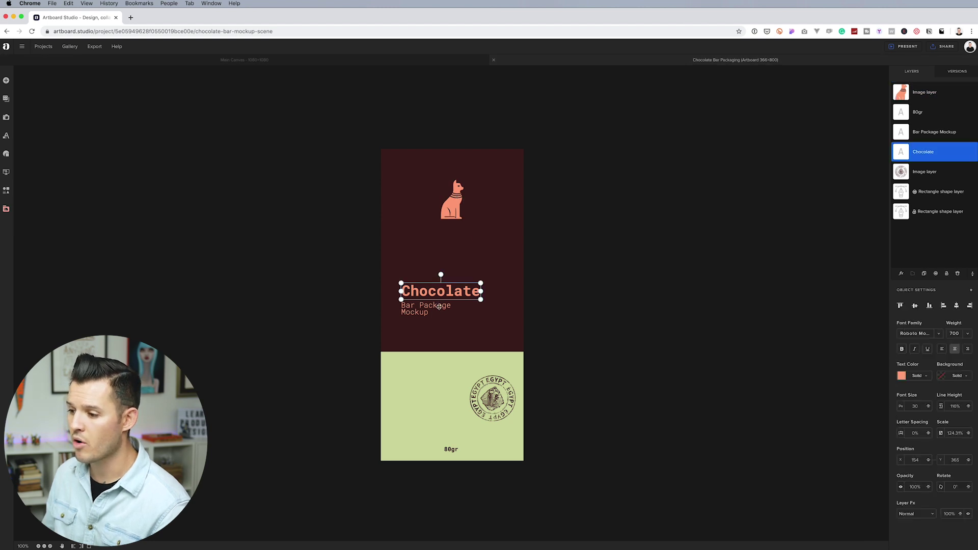
pyautogui.click(439, 307)
pyautogui.click(485, 384)
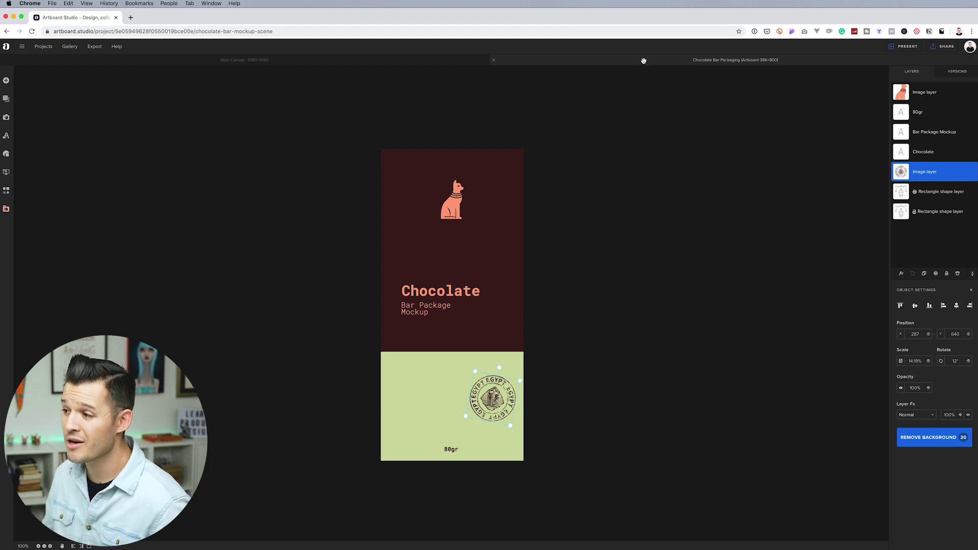
pyautogui.moveTo(644, 60); pyautogui.dragTo(706, 119)
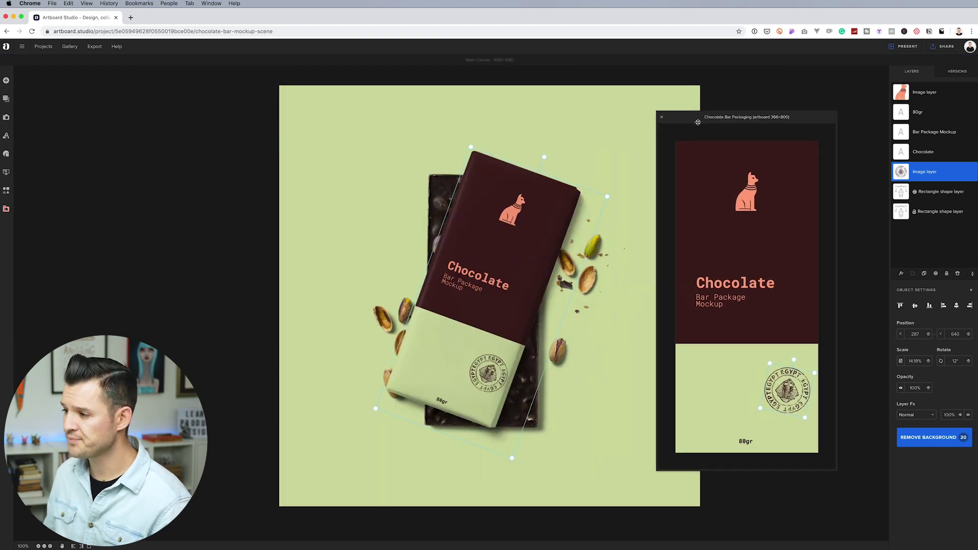
# Step: Move the label's cat logo to the top-left of the packaging artboard
pyautogui.click(183, 148)
pyautogui.click(112, 149)
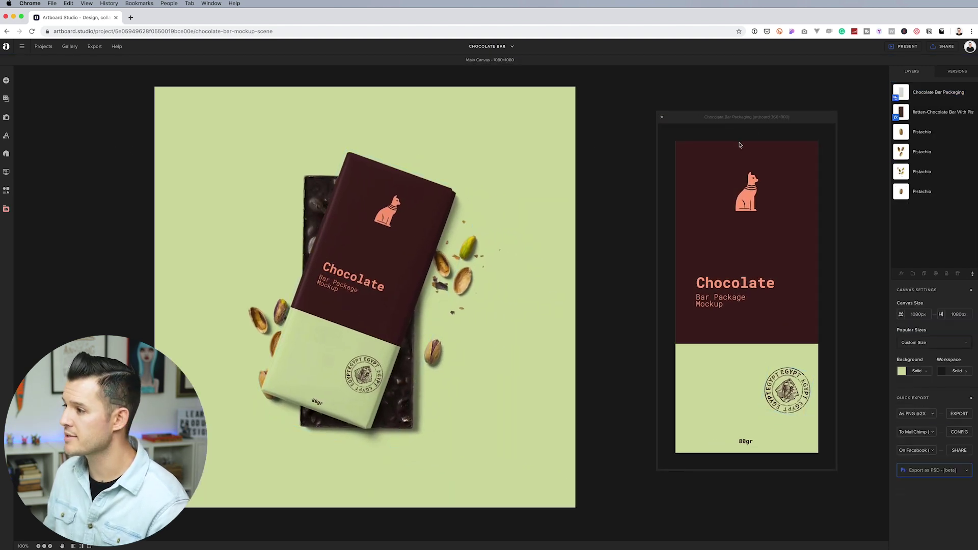
pyautogui.click(761, 199)
pyautogui.moveTo(738, 198); pyautogui.dragTo(688, 177)
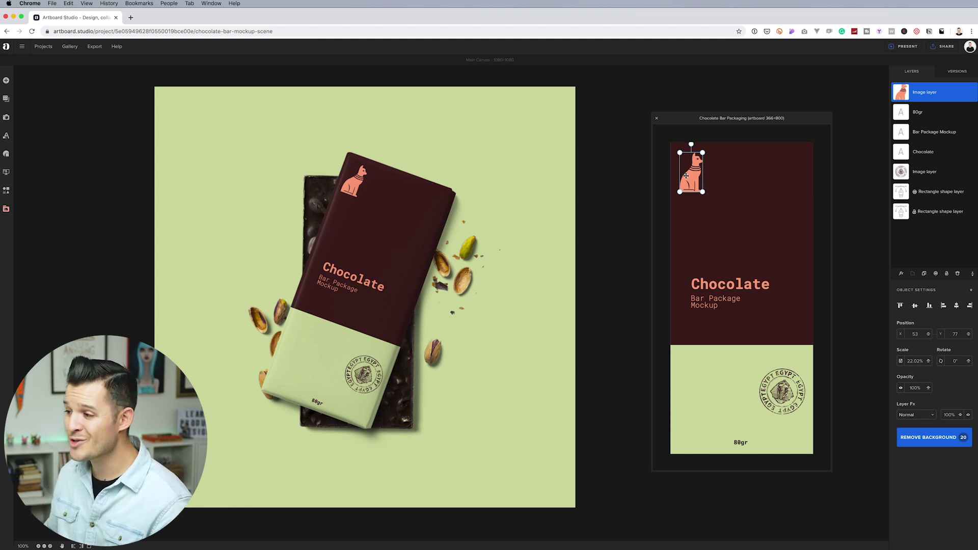
pyautogui.moveTo(688, 177); pyautogui.dragTo(714, 180)
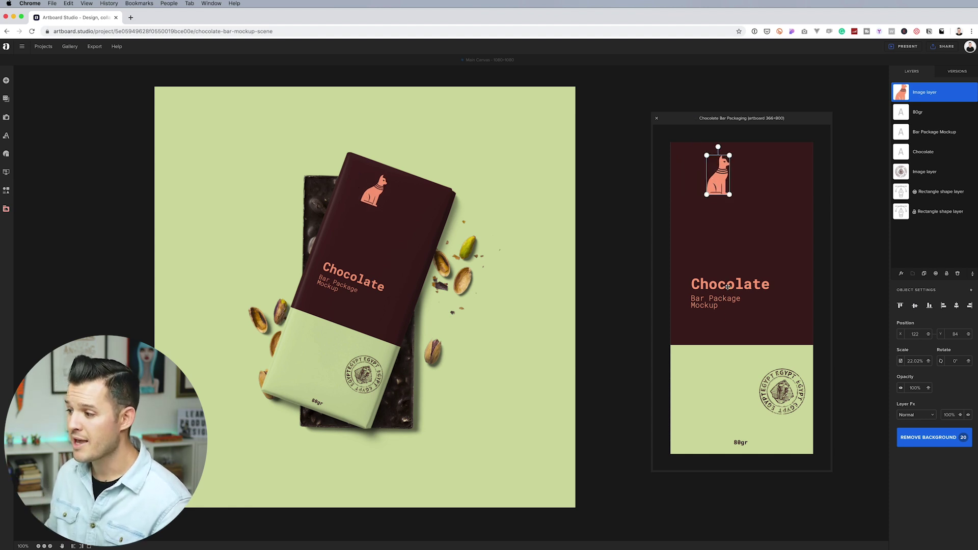
# Step: Raise the Chocolate title, change it to 'test', and drop choc-bar-package.jpg onto the label
pyautogui.moveTo(728, 285); pyautogui.dragTo(747, 259)
pyautogui.doubleClick(746, 261)
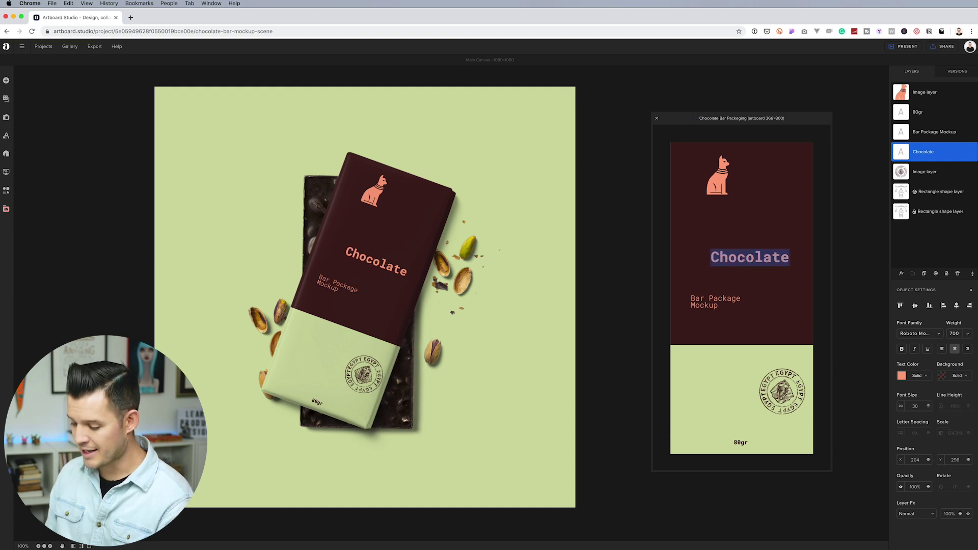
pyautogui.write('test')
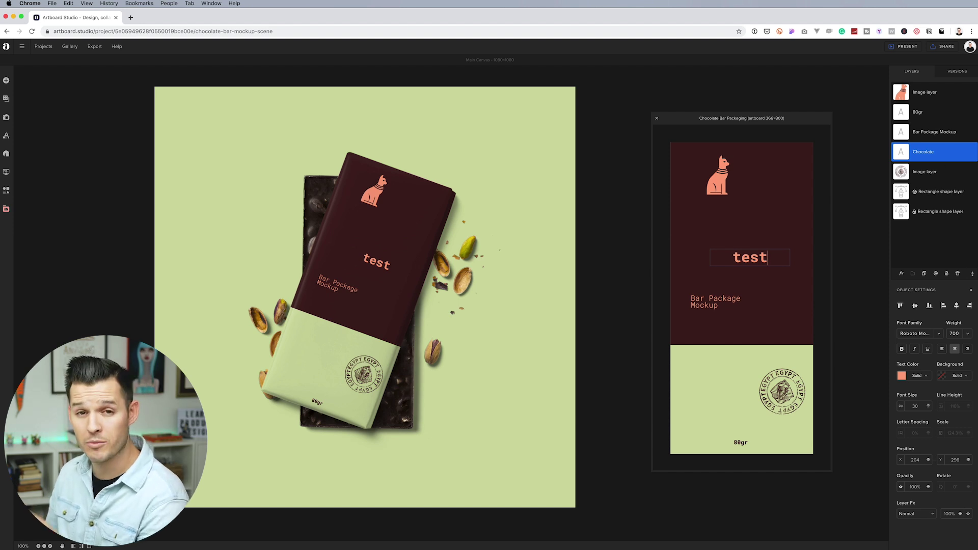
pyautogui.moveTo(977, 224); pyautogui.dragTo(738, 257)
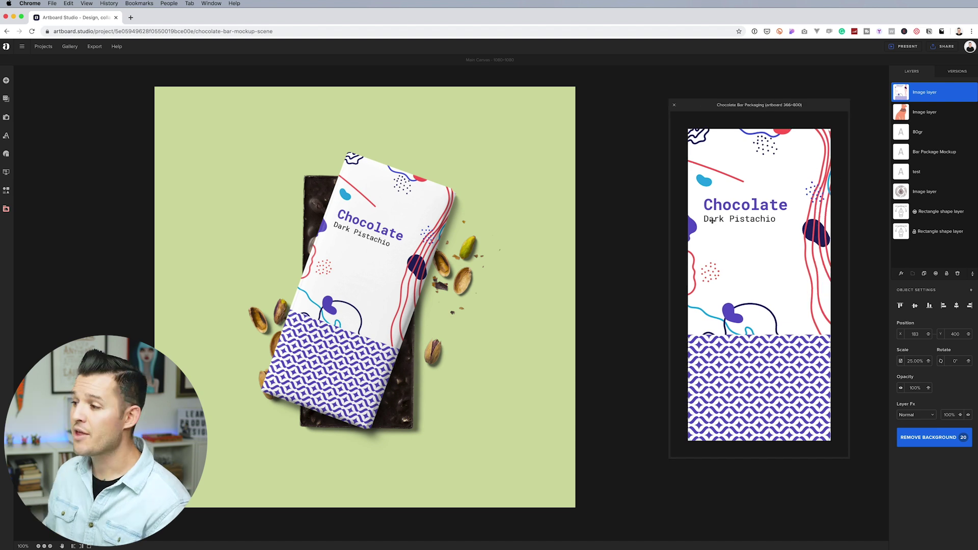
# Step: Close the floating packaging artboard window
pyautogui.click(674, 105)
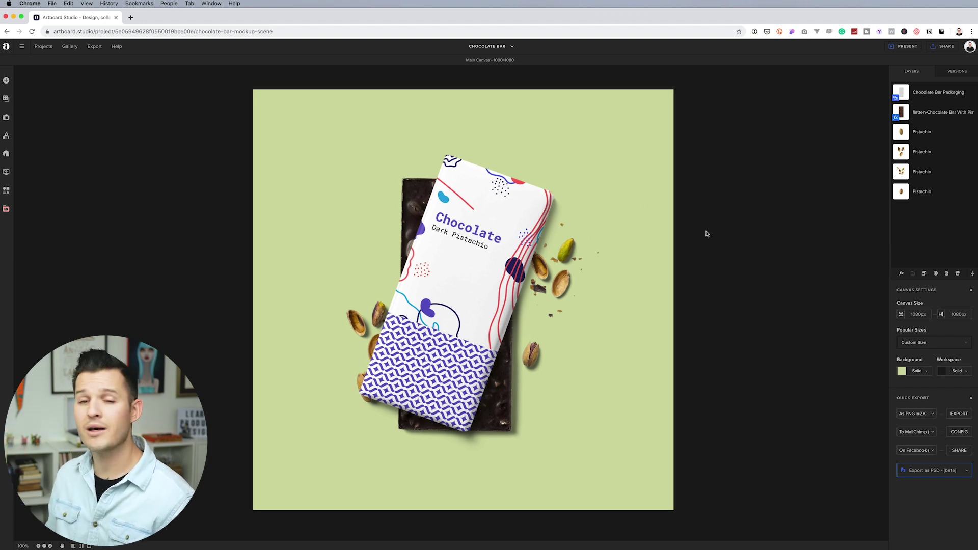
# Step: Rotate one pistachio to 354°, then open the canvas Background colour, currently D0DBA4
pyautogui.moveTo(494, 241); pyautogui.dragTo(385, 204)
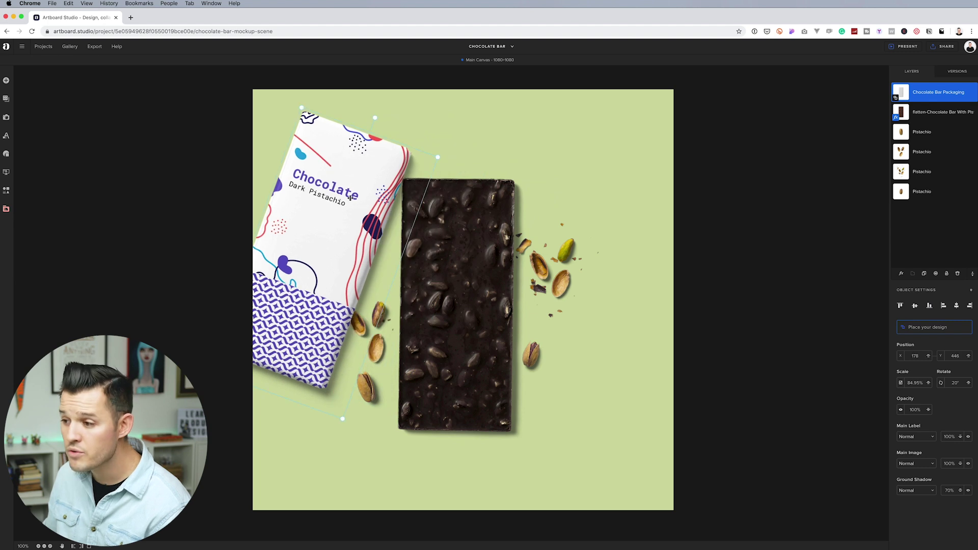
pyautogui.press('super+z')
pyautogui.click(361, 327)
pyautogui.moveTo(380, 304)
pyautogui.mouseDown()
pyautogui.moveTo(387, 291)
pyautogui.moveTo(376, 287)
pyautogui.mouseUp()
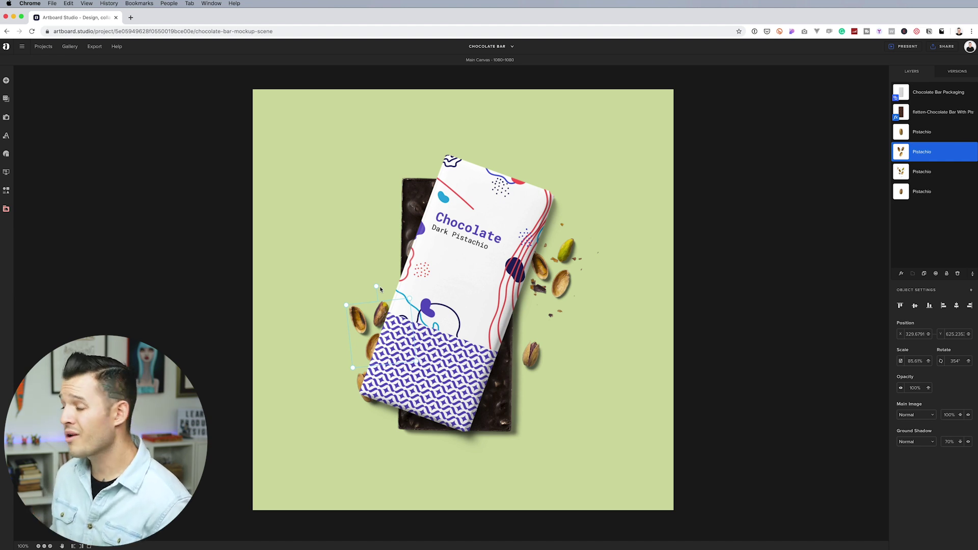
pyautogui.click(735, 245)
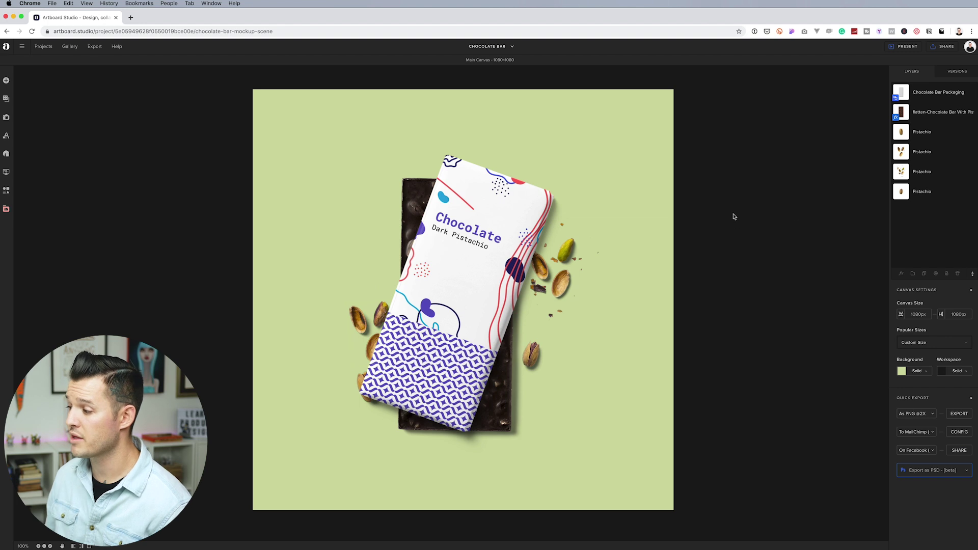
pyautogui.click(902, 372)
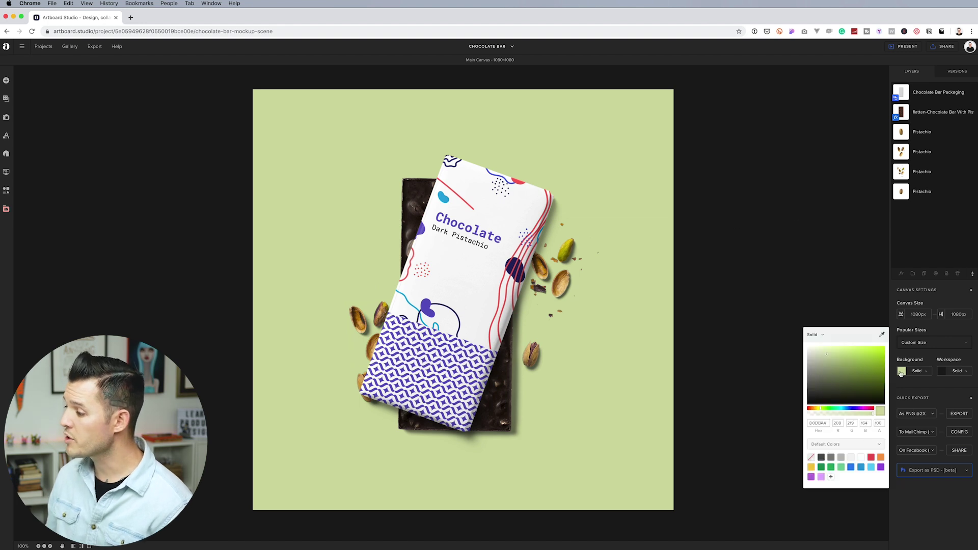
# Step: Eyedrop the wrapper's navy 25205E as the canvas background and close the picker
pyautogui.click(882, 336)
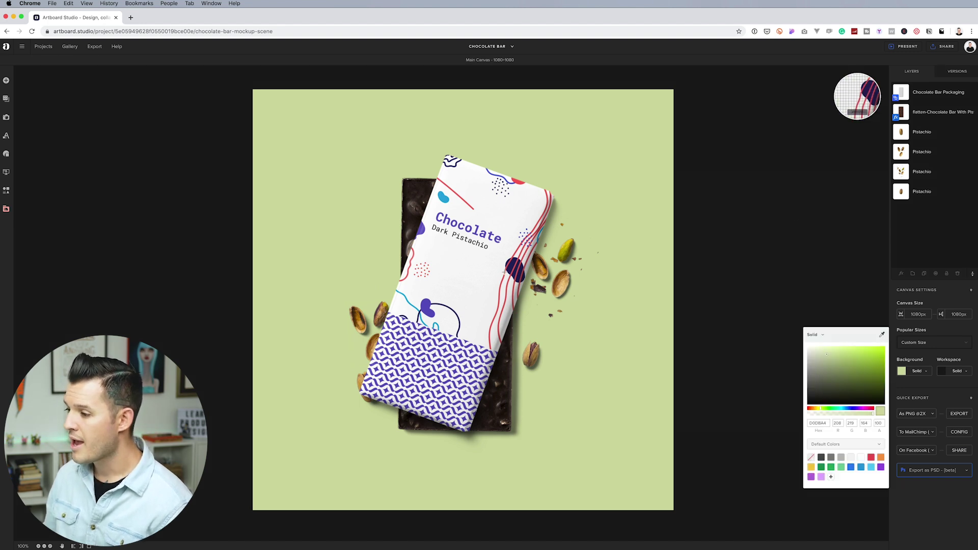
pyautogui.click(512, 268)
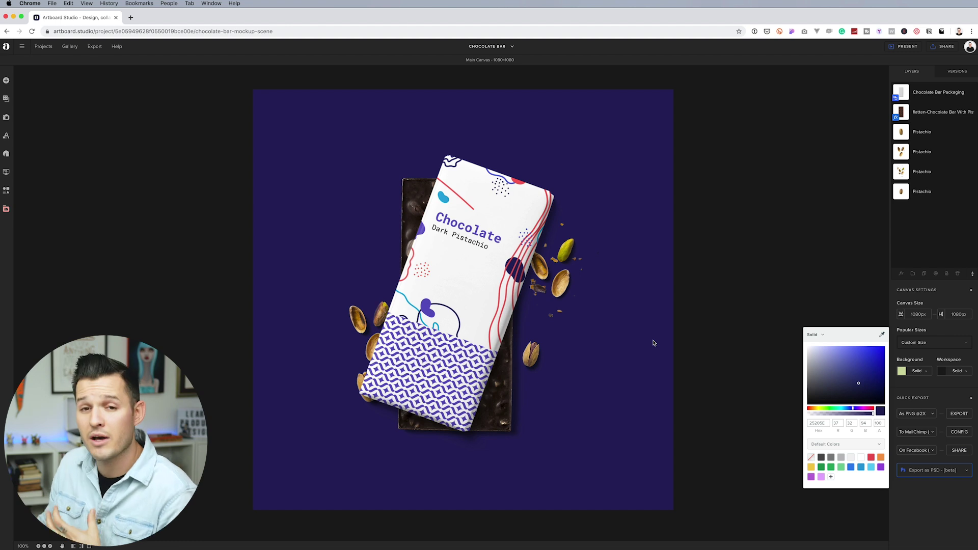
pyautogui.click(733, 317)
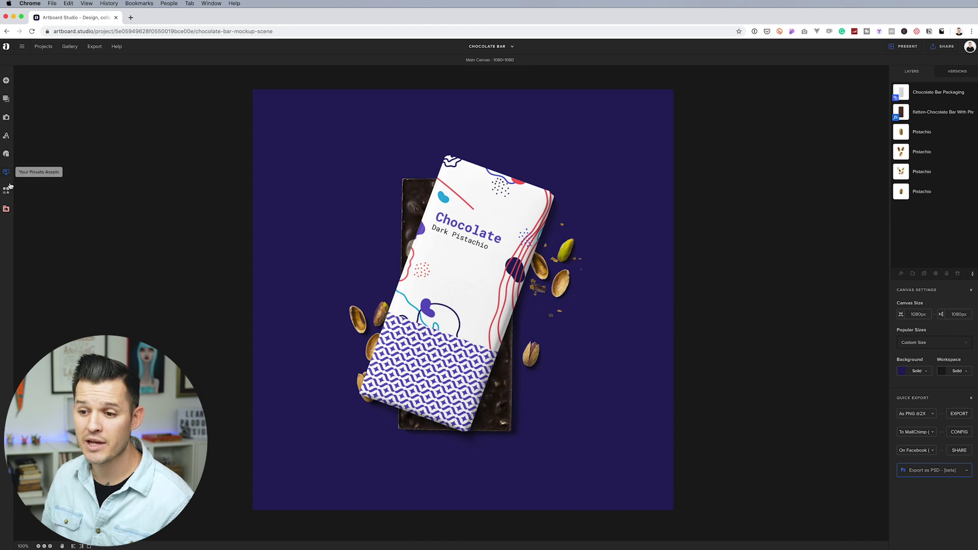
# Step: Add the wooden chopping board from the Kitchen pack's Top View items to the canvas
pyautogui.click(7, 81)
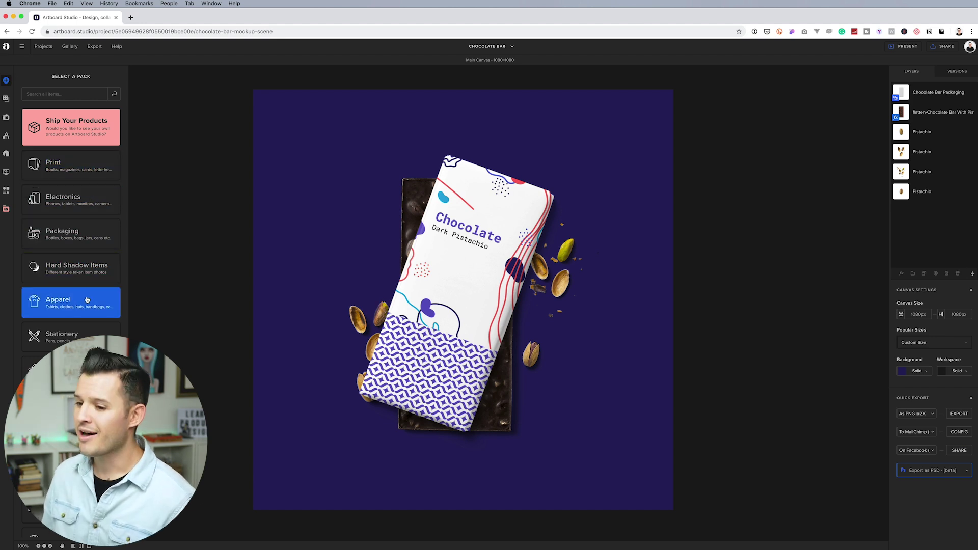
pyautogui.scroll(-3, 80, 321)
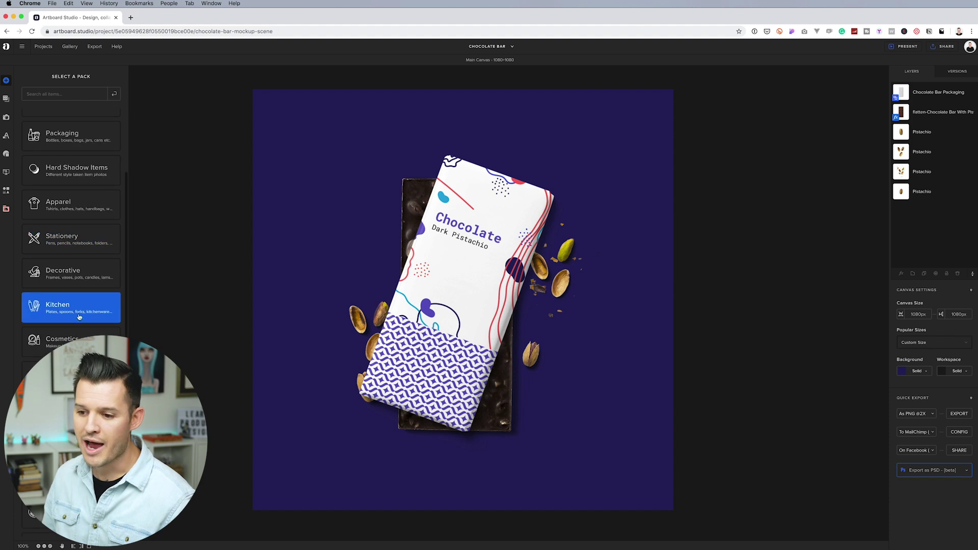
pyautogui.click(76, 312)
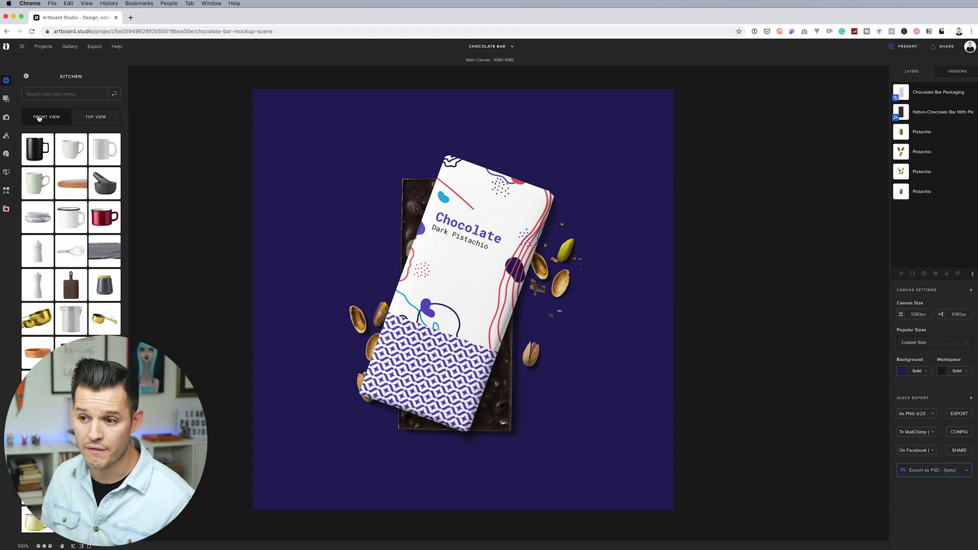
pyautogui.click(104, 121)
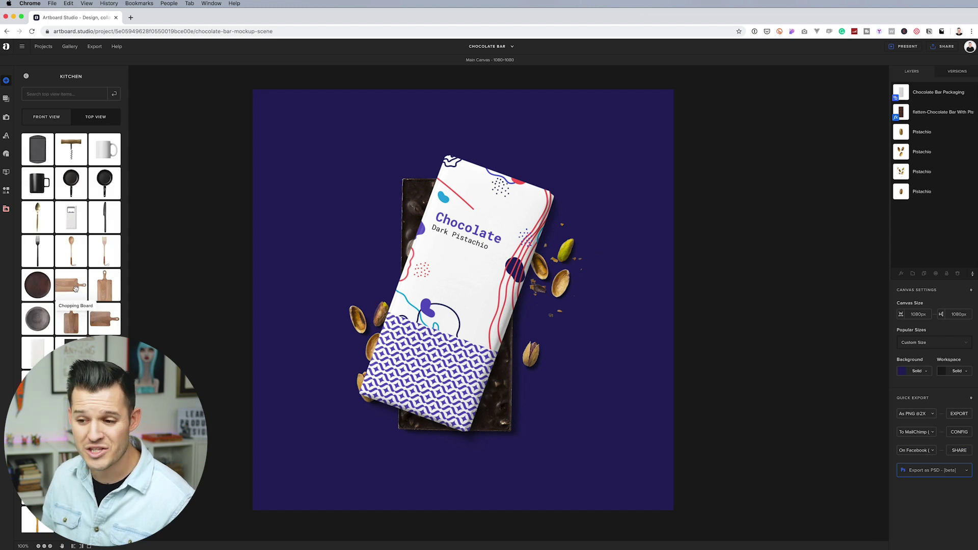
pyautogui.click(75, 288)
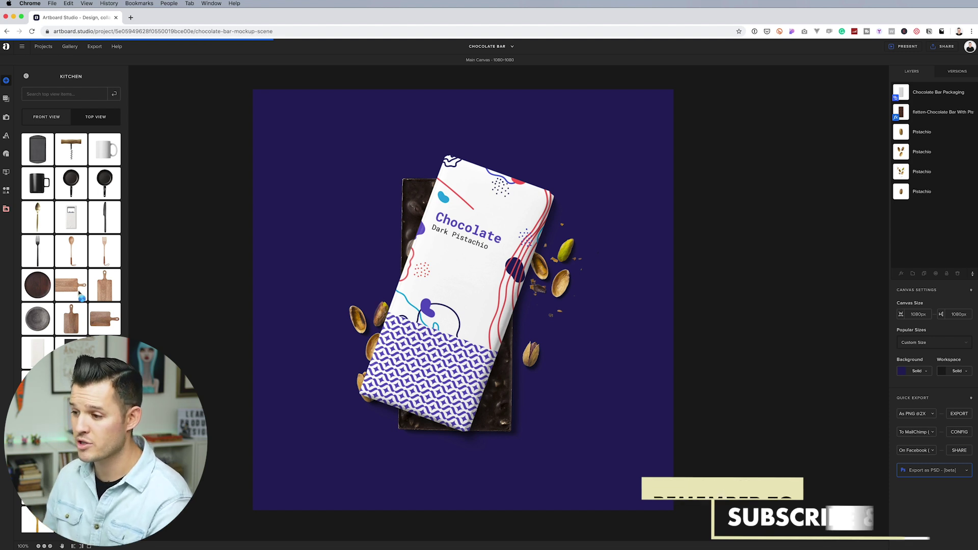
# Step: Shrink the chopping board to about 39%, send it to the bottom layer and tilt it 9 degrees behind the bar
pyautogui.click(498, 289)
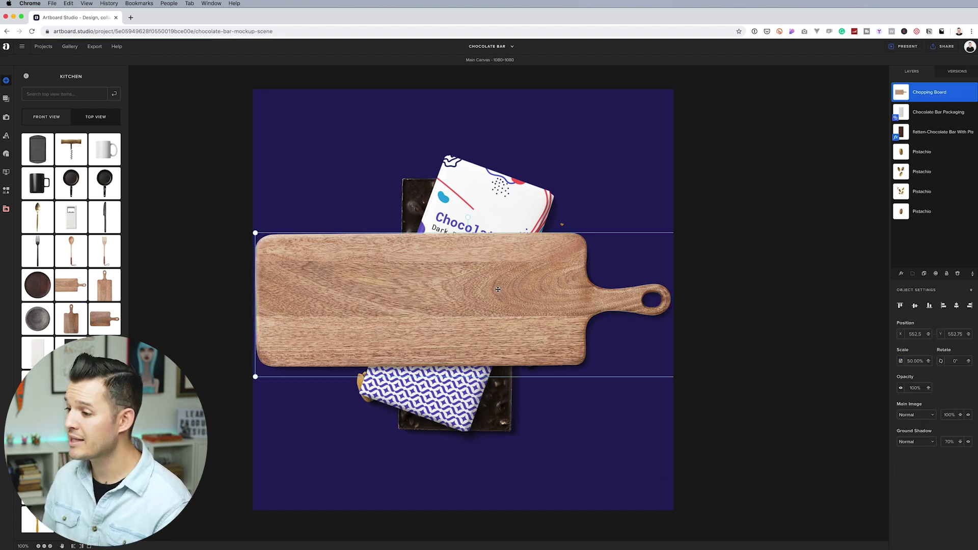
pyautogui.moveTo(498, 289); pyautogui.dragTo(516, 246)
pyautogui.moveTo(274, 190); pyautogui.dragTo(320, 206)
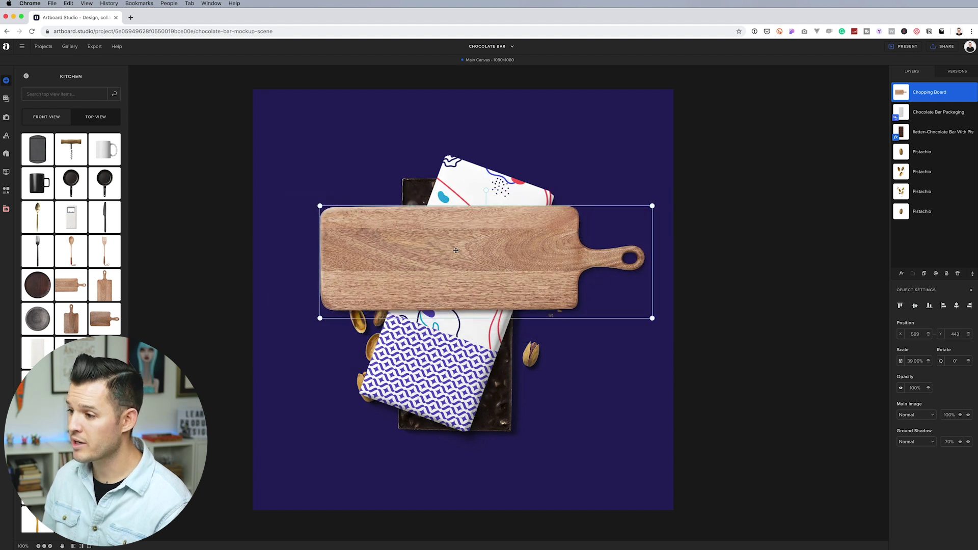
pyautogui.moveTo(928, 101); pyautogui.dragTo(931, 219)
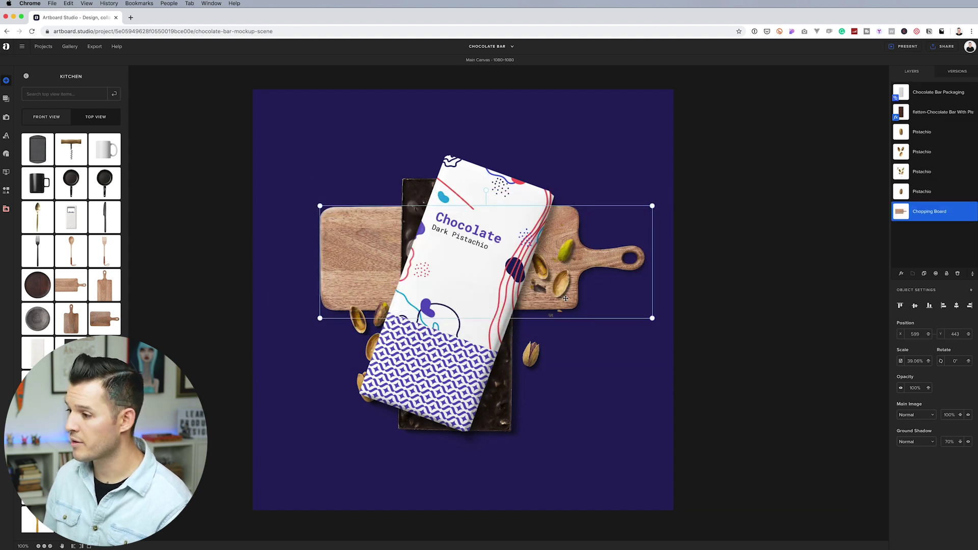
pyautogui.moveTo(632, 249); pyautogui.dragTo(680, 436)
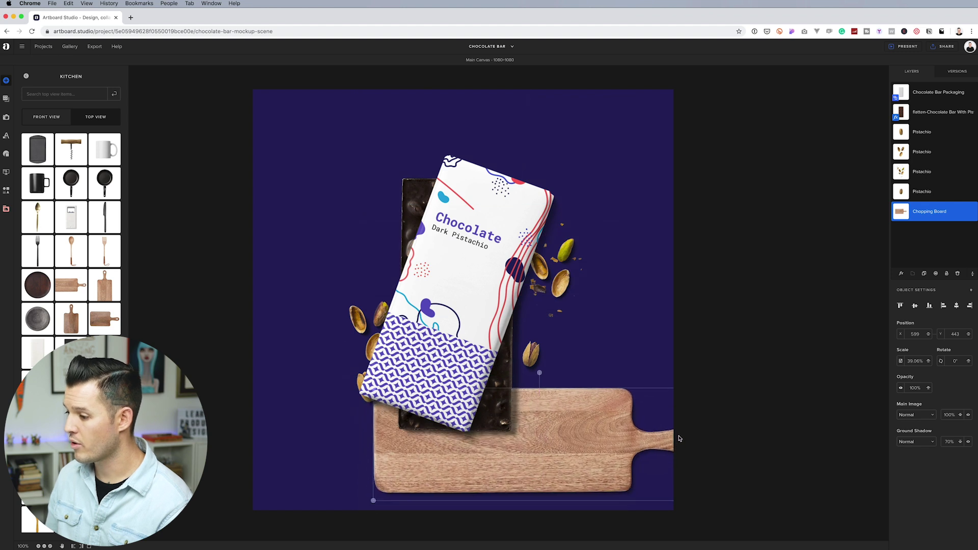
pyautogui.click(679, 438)
pyautogui.click(577, 422)
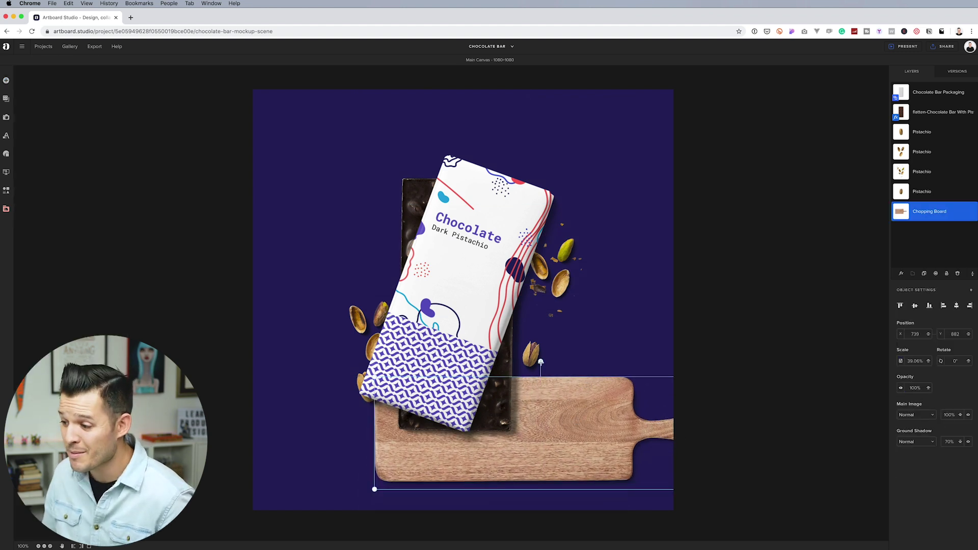
pyautogui.moveTo(541, 362)
pyautogui.mouseDown()
pyautogui.moveTo(527, 362)
pyautogui.moveTo(550, 360)
pyautogui.mouseUp()
pyautogui.moveTo(606, 442); pyautogui.dragTo(594, 280)
# Step: Delete the chopping board and bring up the texture background packs
pyautogui.press('Delete')
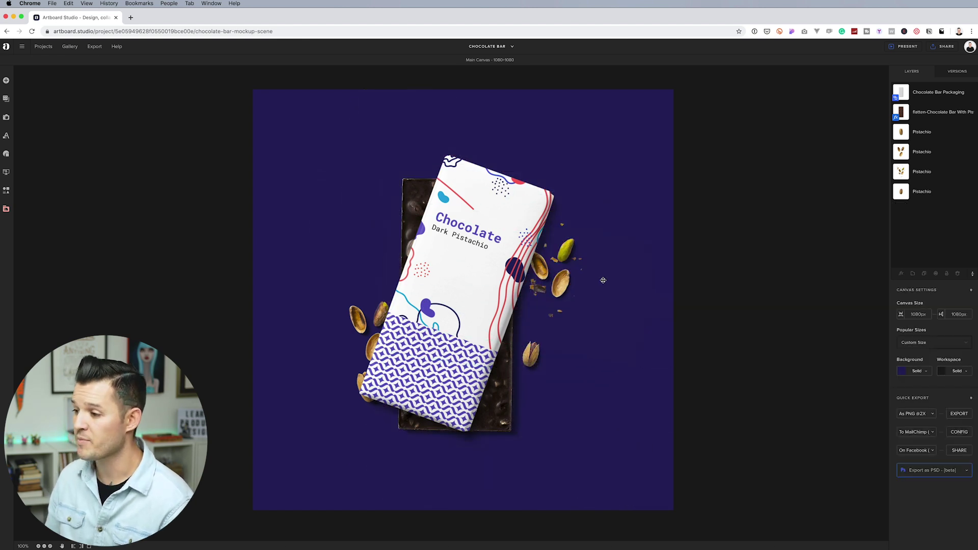
pyautogui.click(6, 81)
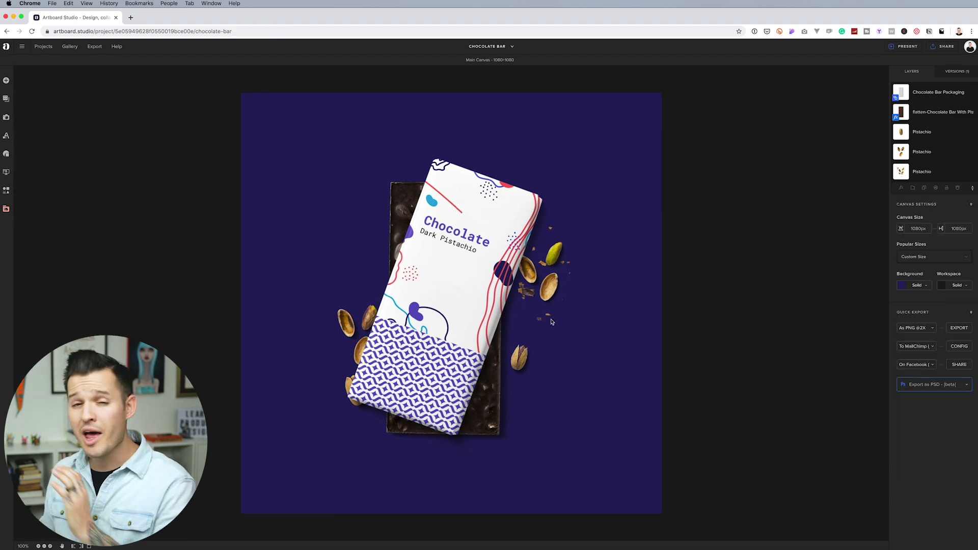
pyautogui.click(6, 99)
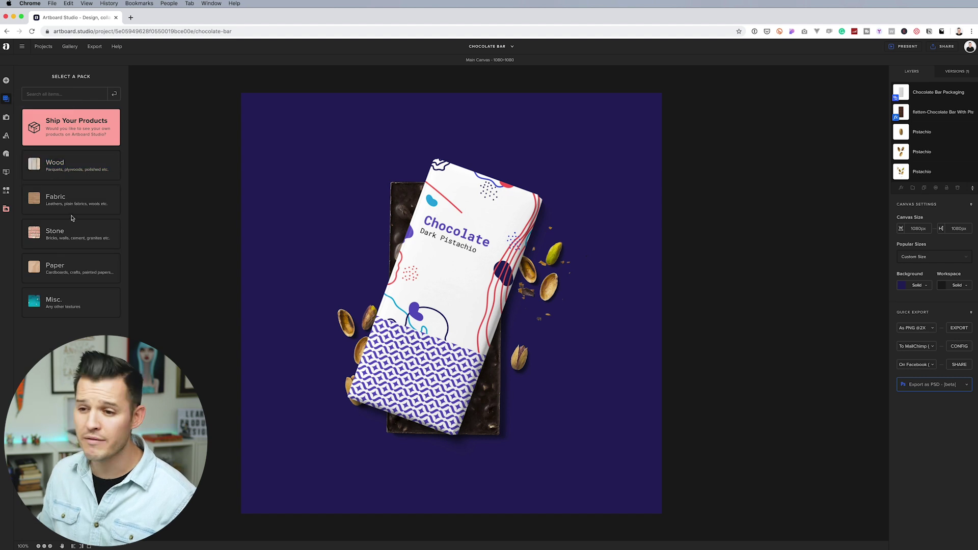
# Step: Browse the Stock Photos, Text and Shapes libraries, then show Your Private Assets uploads
pyautogui.click(7, 118)
pyautogui.click(7, 137)
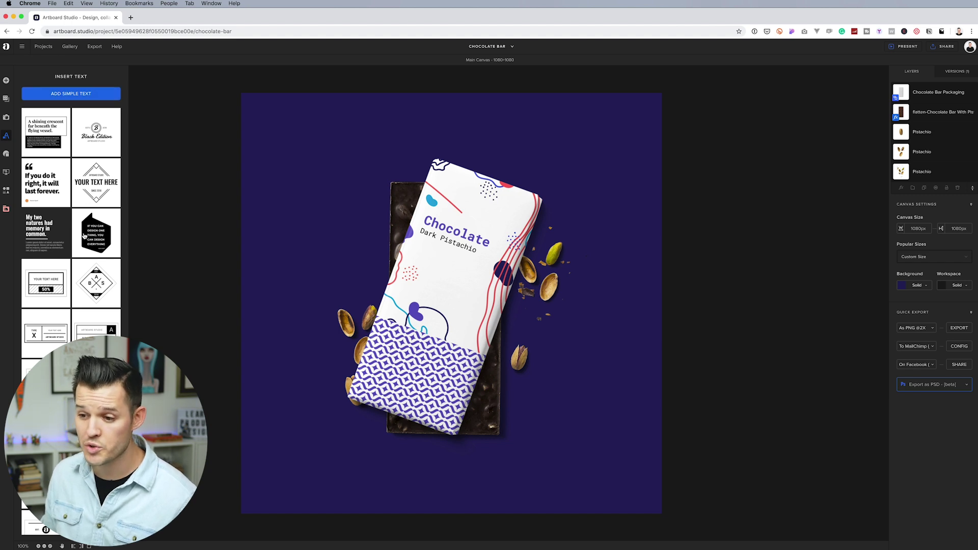
pyautogui.scroll(-3, 82, 235)
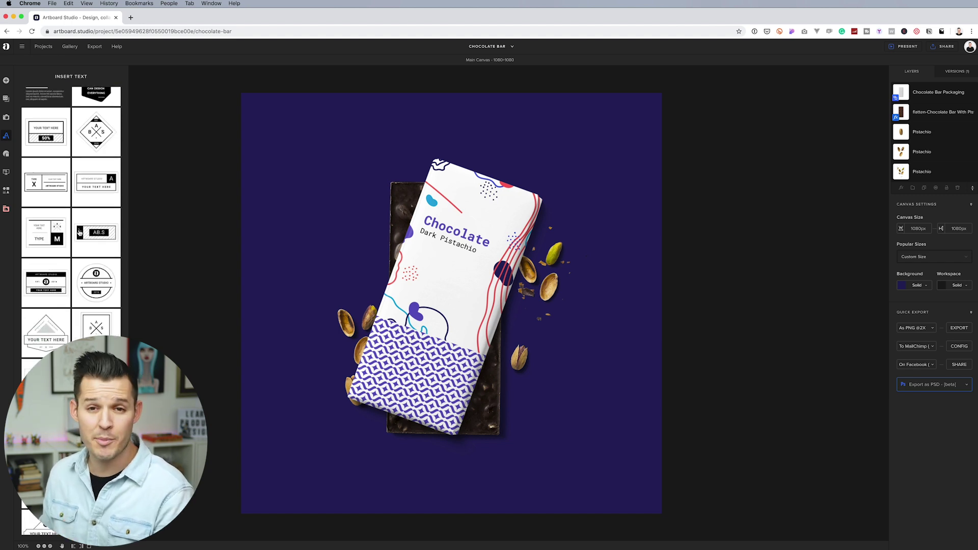
pyautogui.click(6, 154)
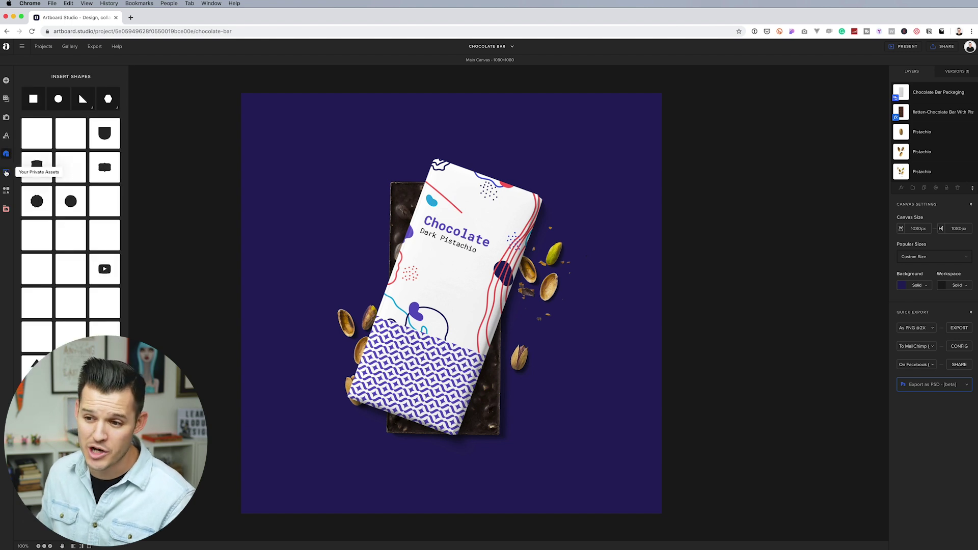
pyautogui.click(6, 173)
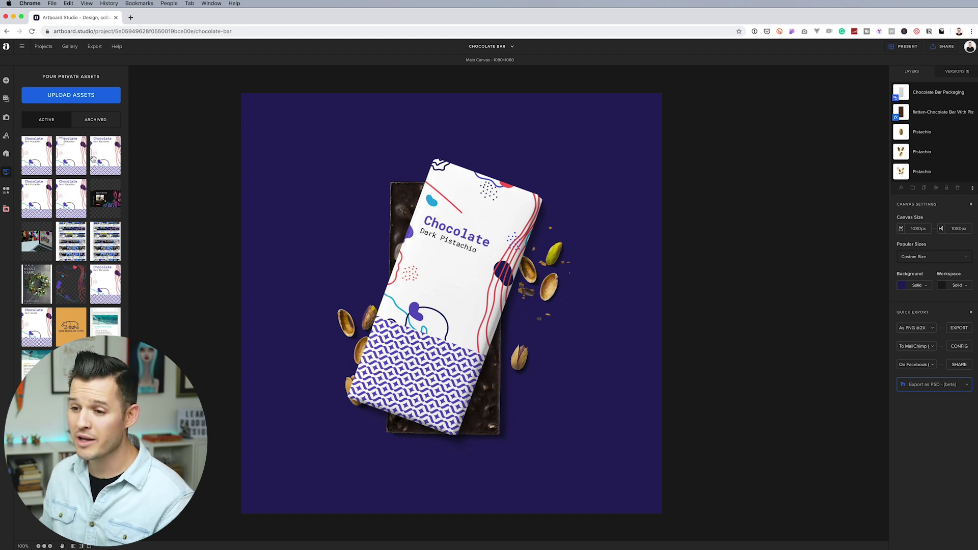
# Step: Place the uploaded squiggle artwork behind the chocolate bar and scale it to 14%
pyautogui.moveTo(70, 292); pyautogui.dragTo(303, 186)
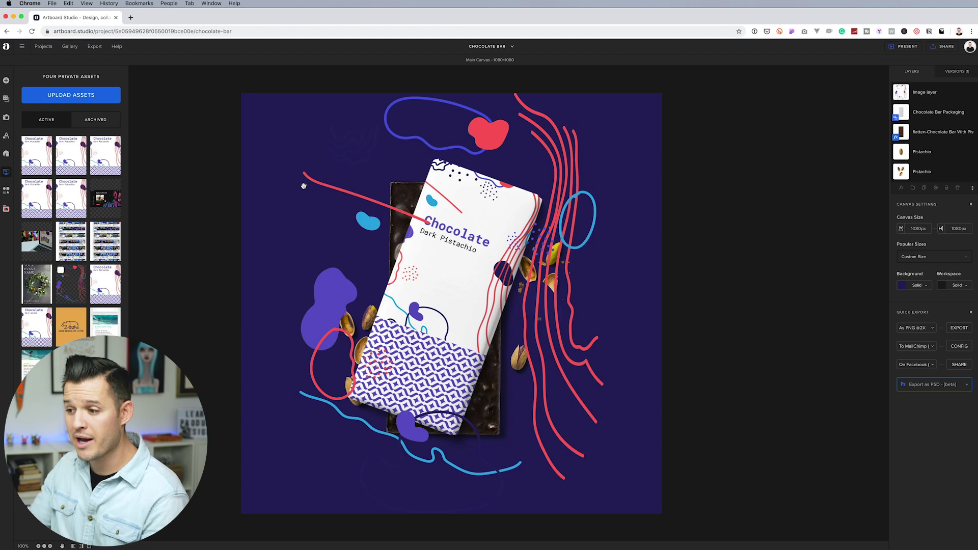
pyautogui.click(593, 207)
pyautogui.moveTo(592, 208); pyautogui.dragTo(632, 196)
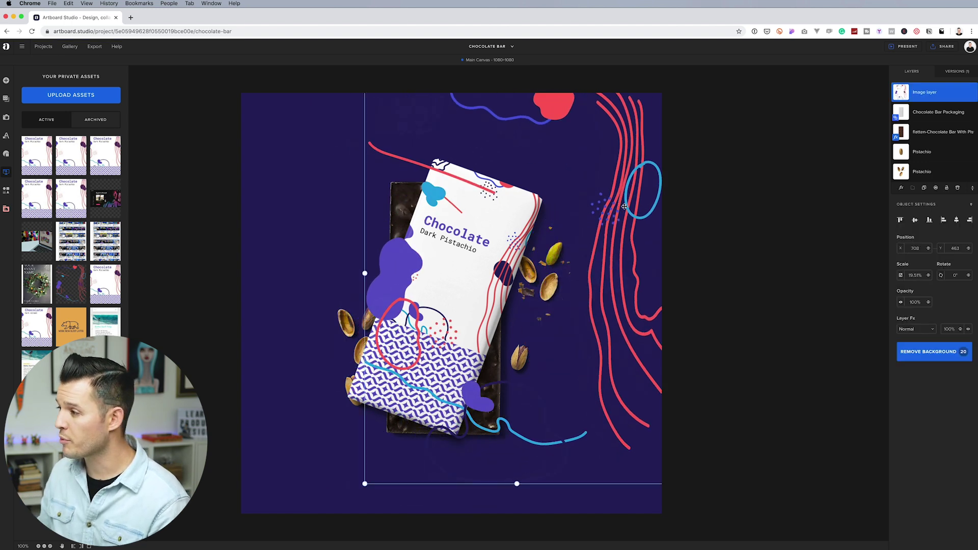
pyautogui.moveTo(934, 101); pyautogui.dragTo(941, 177)
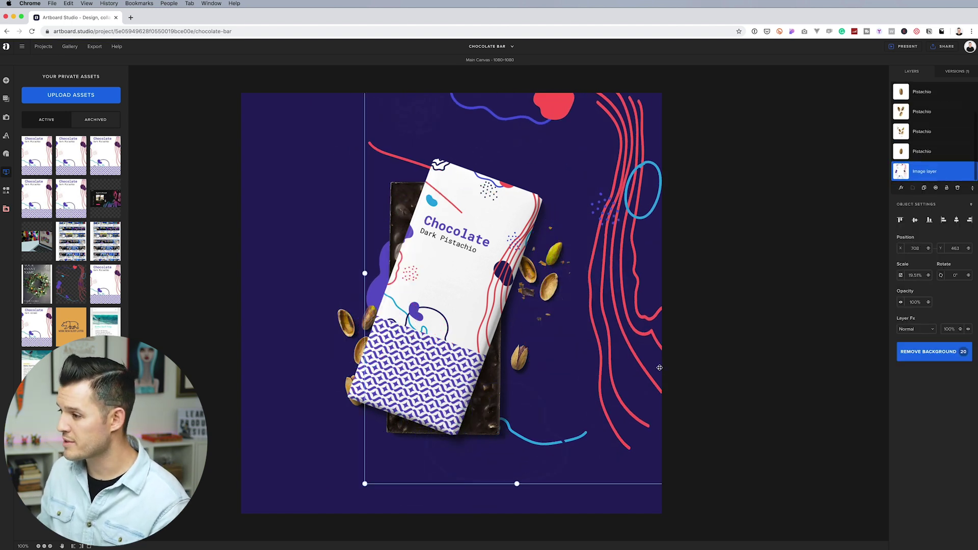
pyautogui.moveTo(627, 368); pyautogui.dragTo(632, 359)
pyautogui.moveTo(369, 475); pyautogui.dragTo(439, 412)
pyautogui.moveTo(674, 248); pyautogui.dragTo(658, 283)
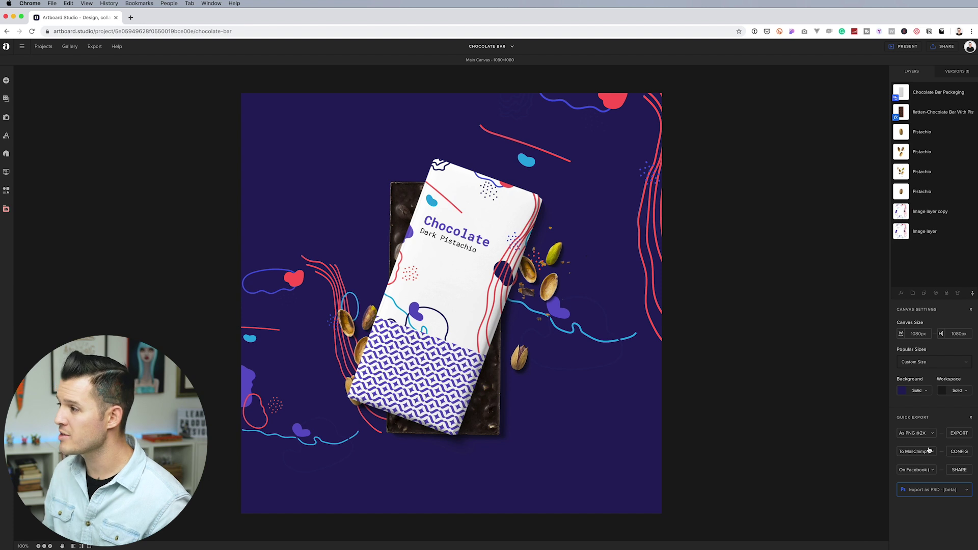
# Step: Review the Download/Share options, keeping JPG at 1x, then close them and return to Recent Projects
pyautogui.click(95, 48)
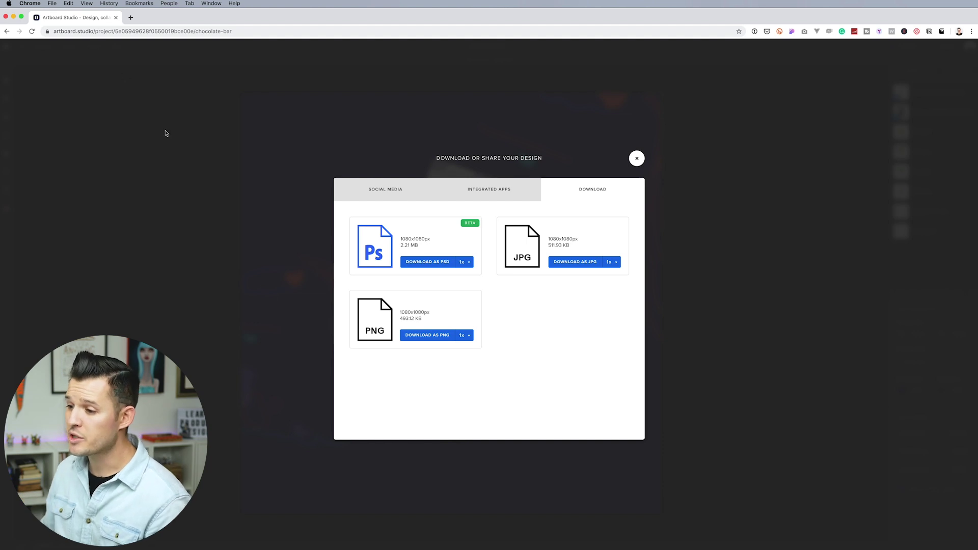
pyautogui.click(618, 262)
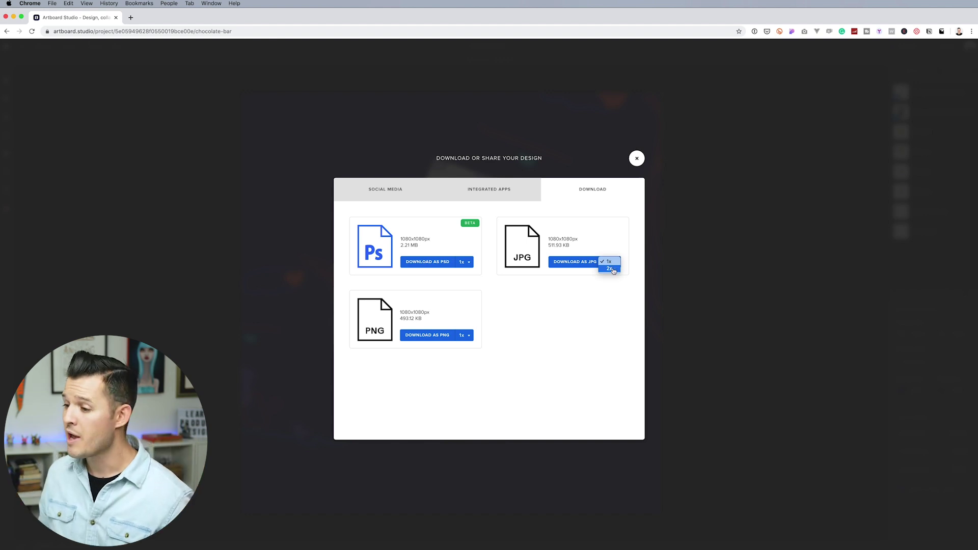
pyautogui.click(617, 308)
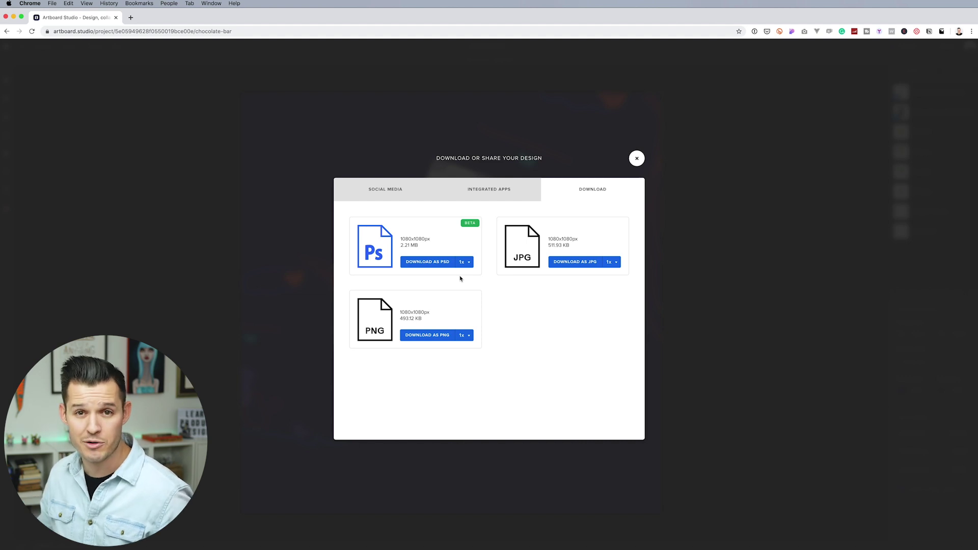
pyautogui.click(500, 192)
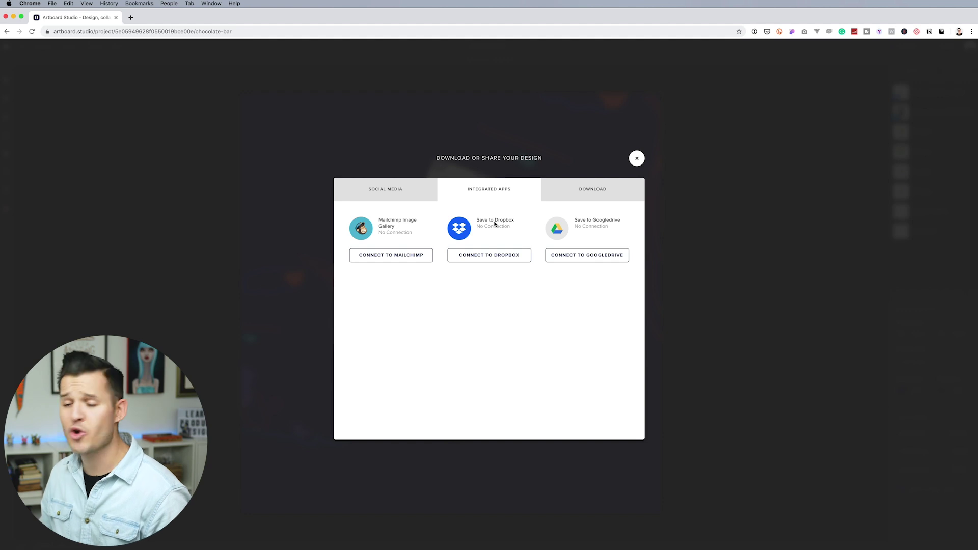
pyautogui.click(397, 195)
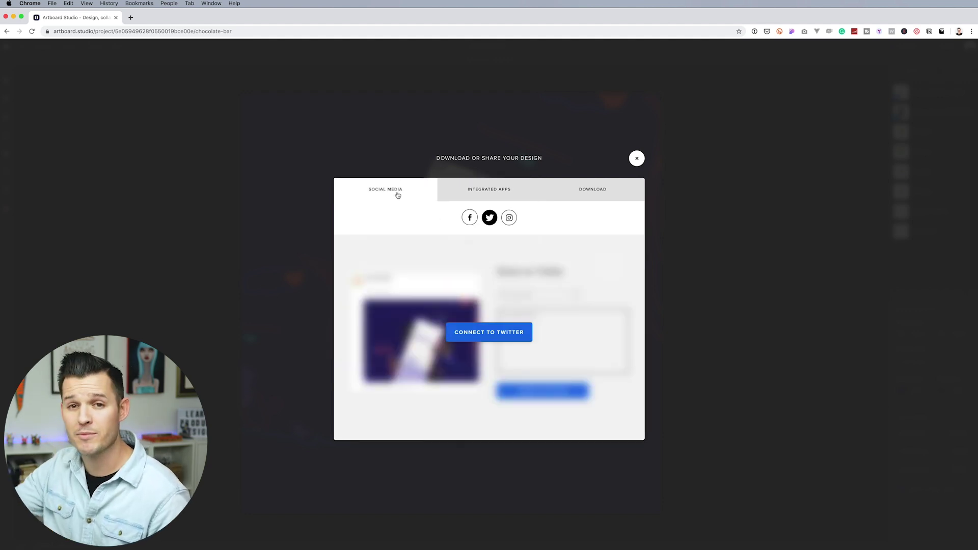
pyautogui.click(637, 159)
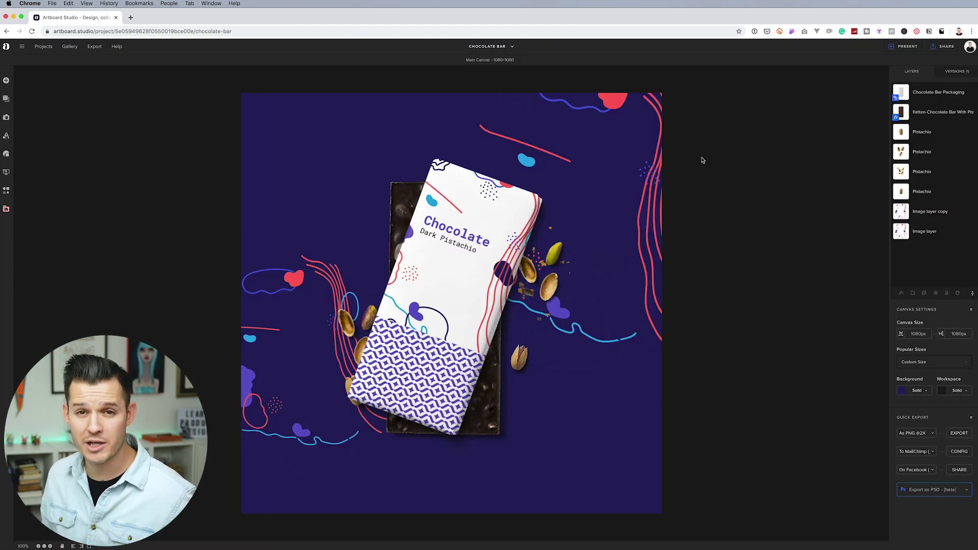
pyautogui.click(6, 47)
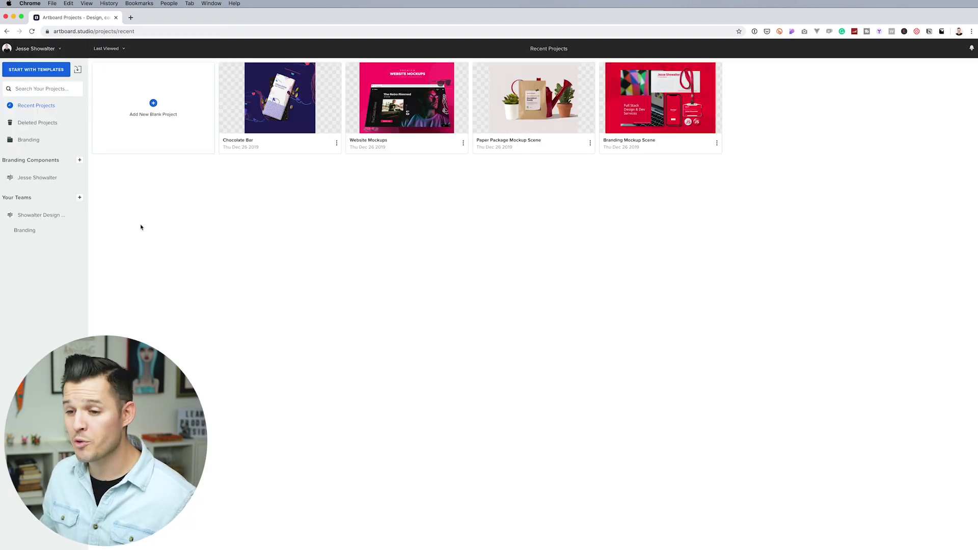
pyautogui.click(40, 182)
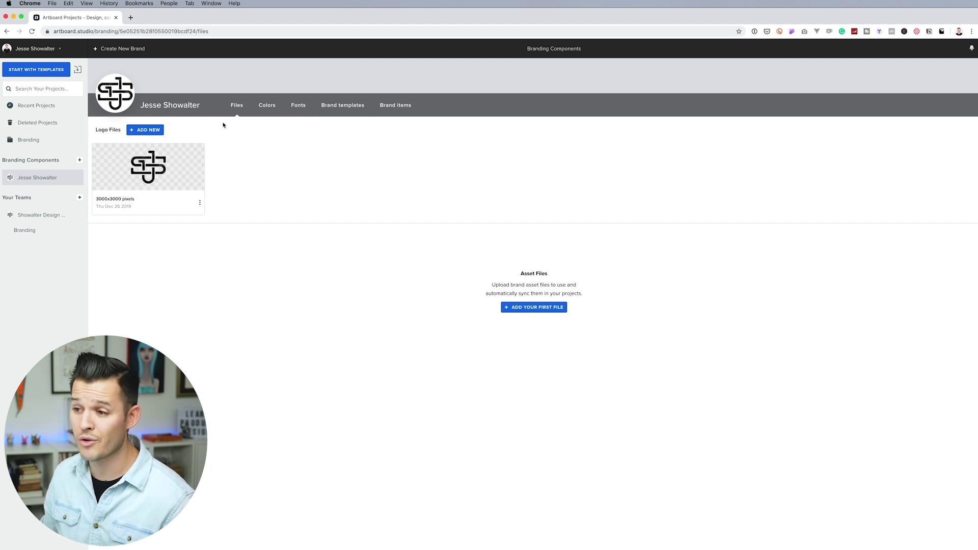
pyautogui.click(273, 106)
pyautogui.click(300, 106)
pyautogui.click(349, 106)
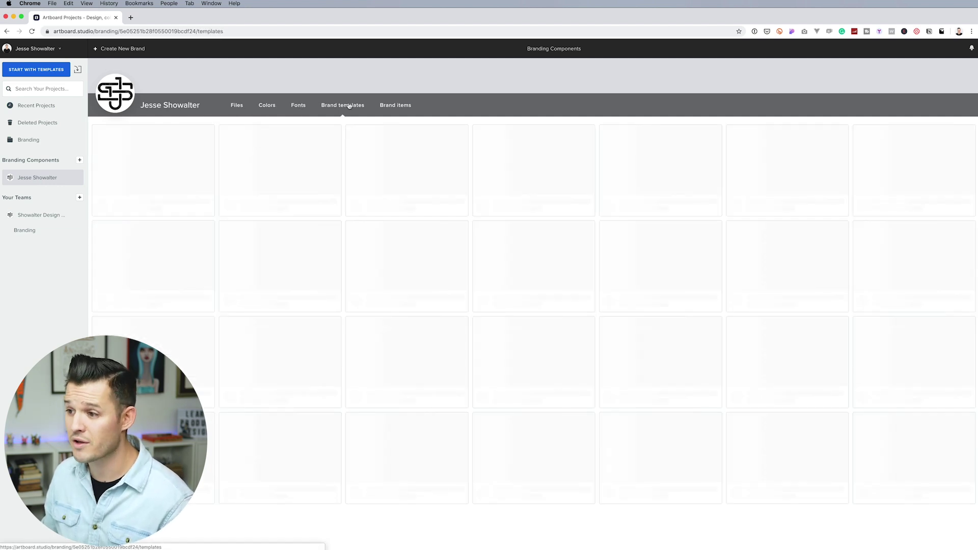
pyautogui.click(393, 106)
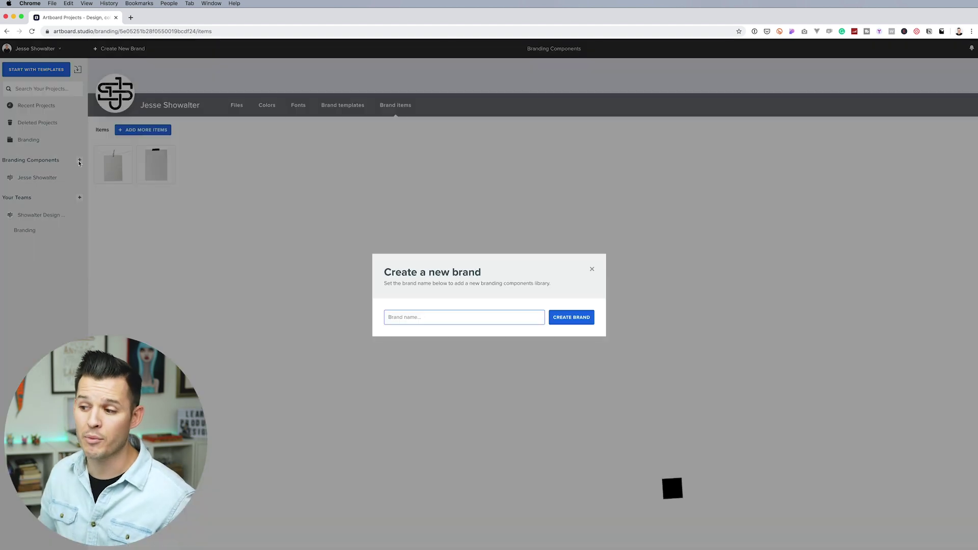
pyautogui.click(121, 48)
pyautogui.click(592, 269)
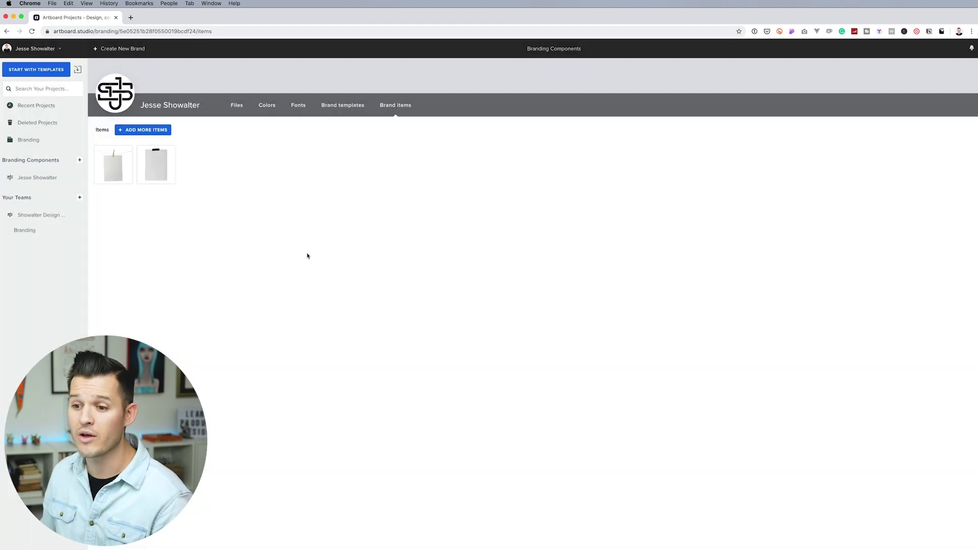
pyautogui.click(36, 106)
pyautogui.click(275, 112)
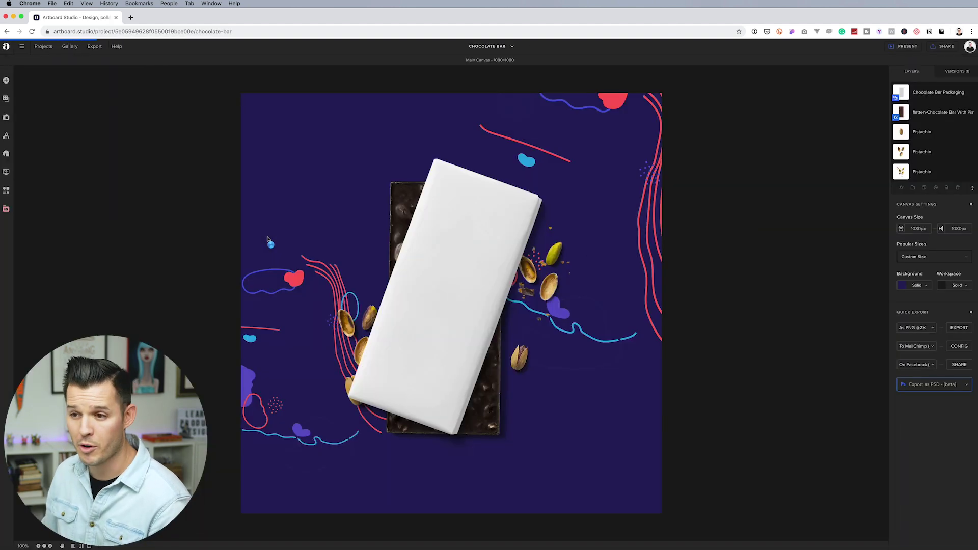
# Step: Add the black brand monogram logo small in the canvas's bottom-right corner, then return to Recent Projects
pyautogui.click(7, 209)
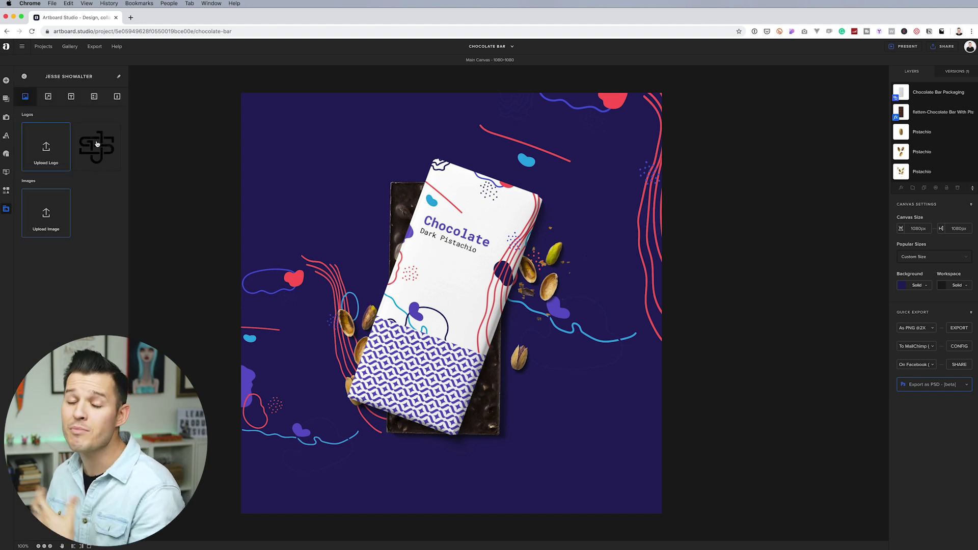
pyautogui.click(97, 144)
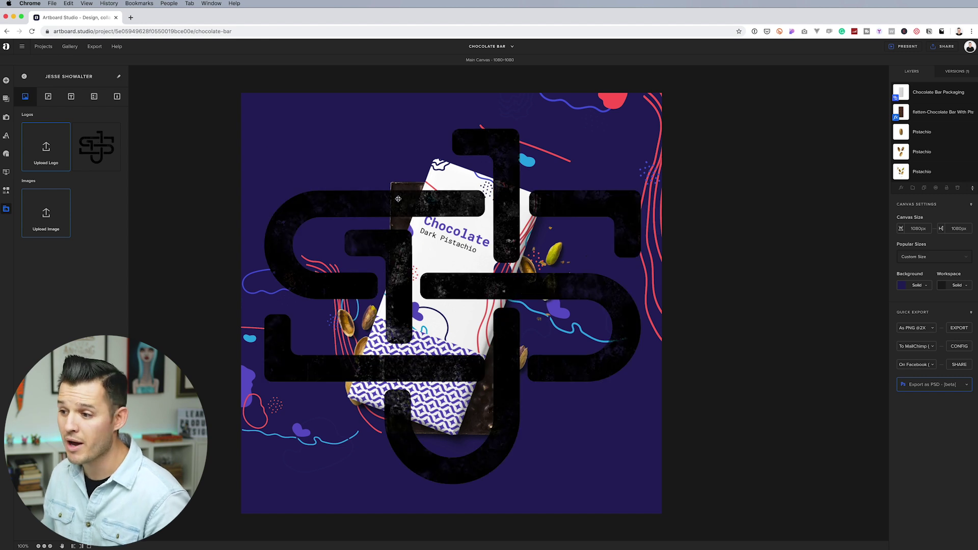
pyautogui.moveTo(242, 96); pyautogui.dragTo(641, 492)
pyautogui.click(698, 472)
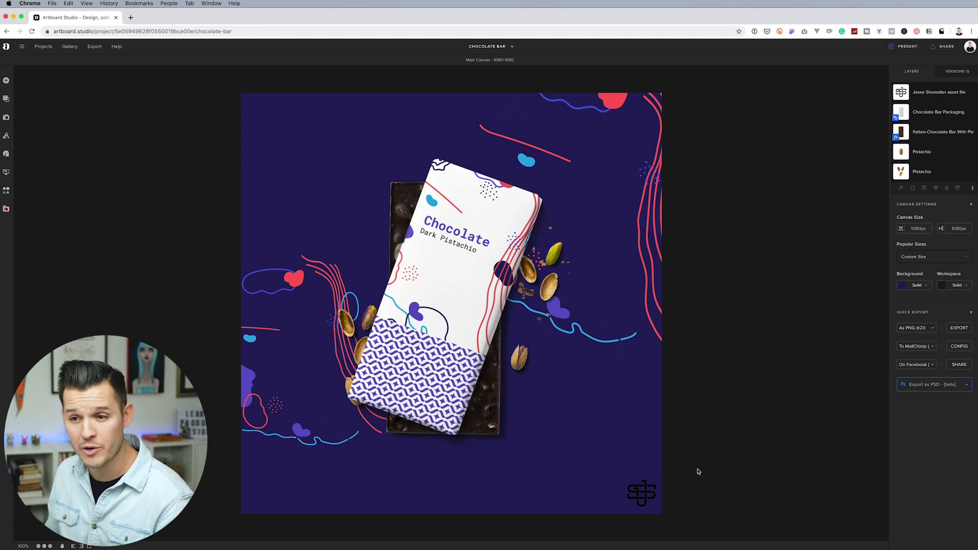
pyautogui.click(6, 48)
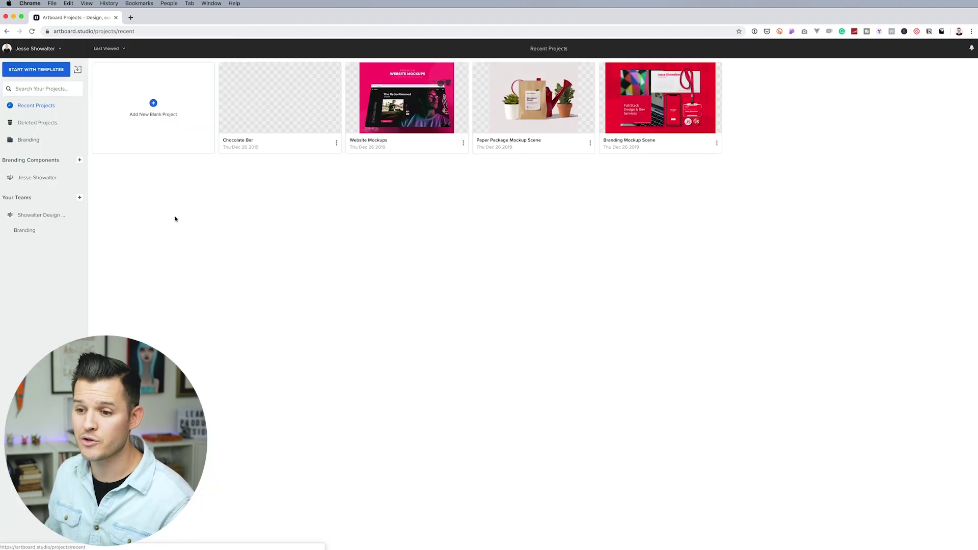
# Step: Check the new-member access levels on the design team page without inviting anyone, then return to Recent Projects
pyautogui.click(49, 220)
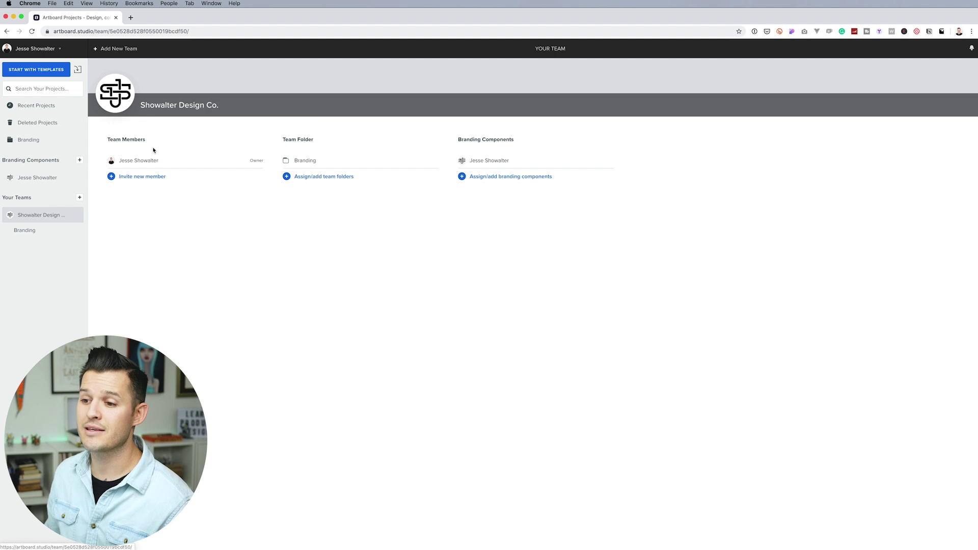
pyautogui.click(143, 177)
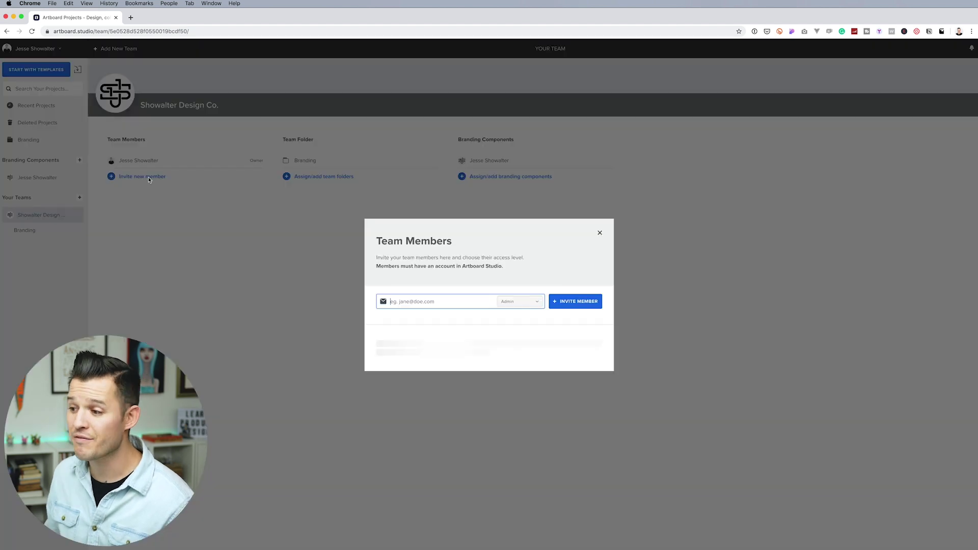
pyautogui.click(528, 304)
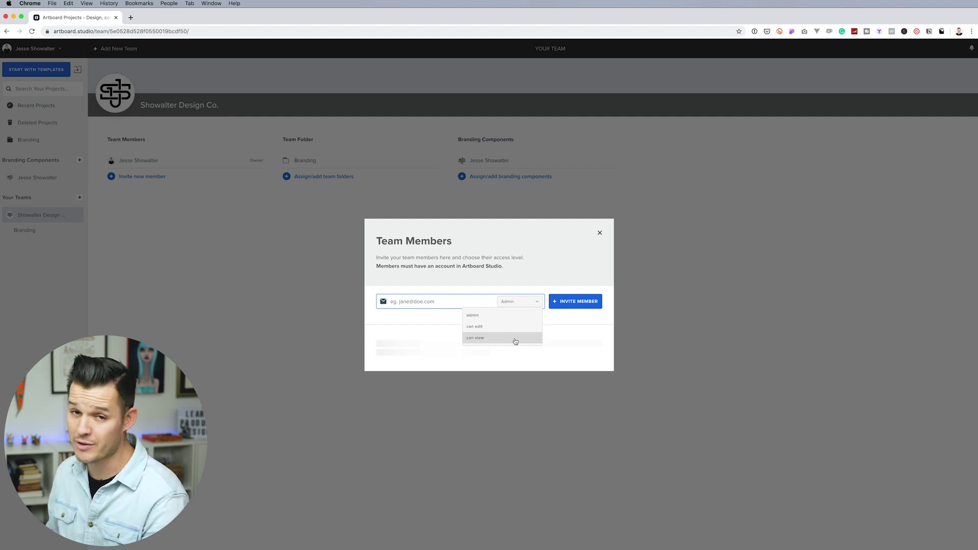
pyautogui.click(315, 227)
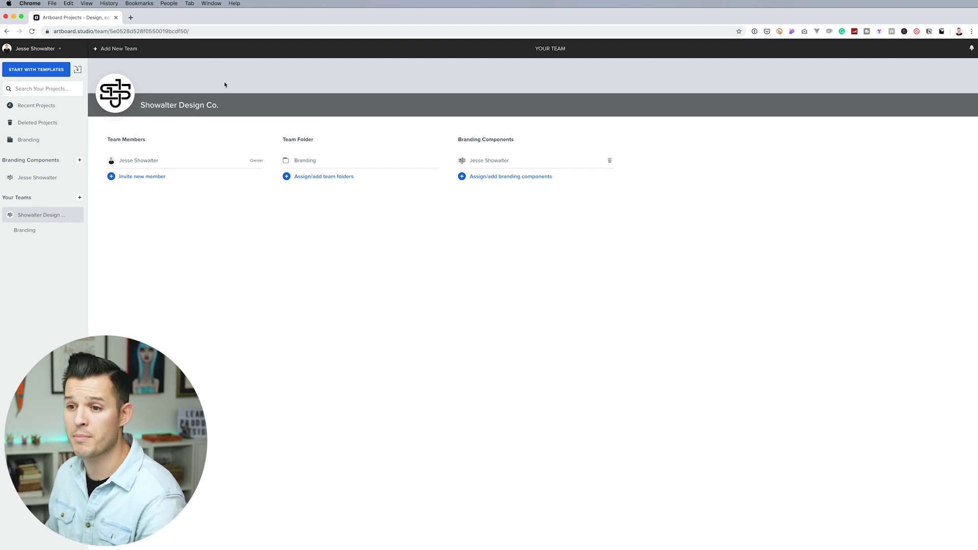
pyautogui.click(38, 105)
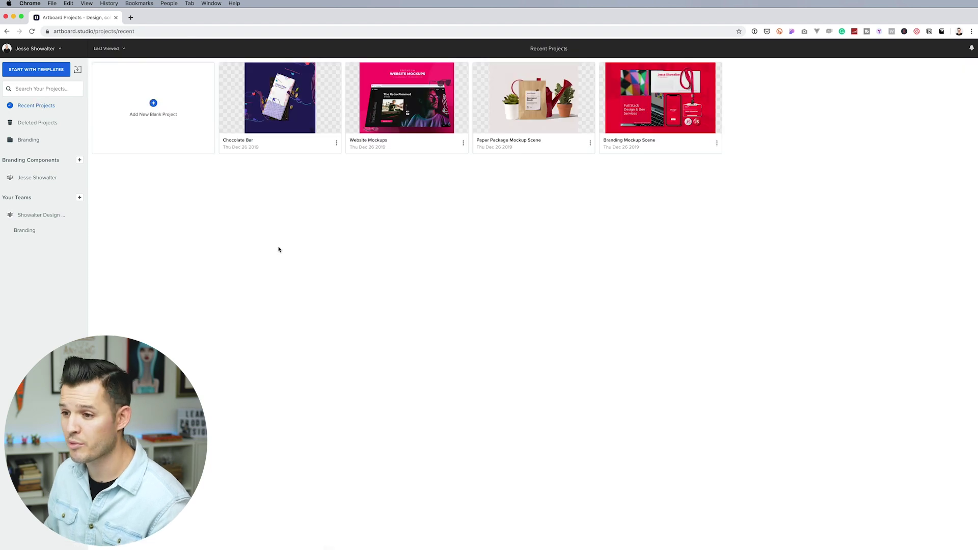
# Step: Add the Chocolate Bar project to the Branding folder and view that folder
pyautogui.click(336, 143)
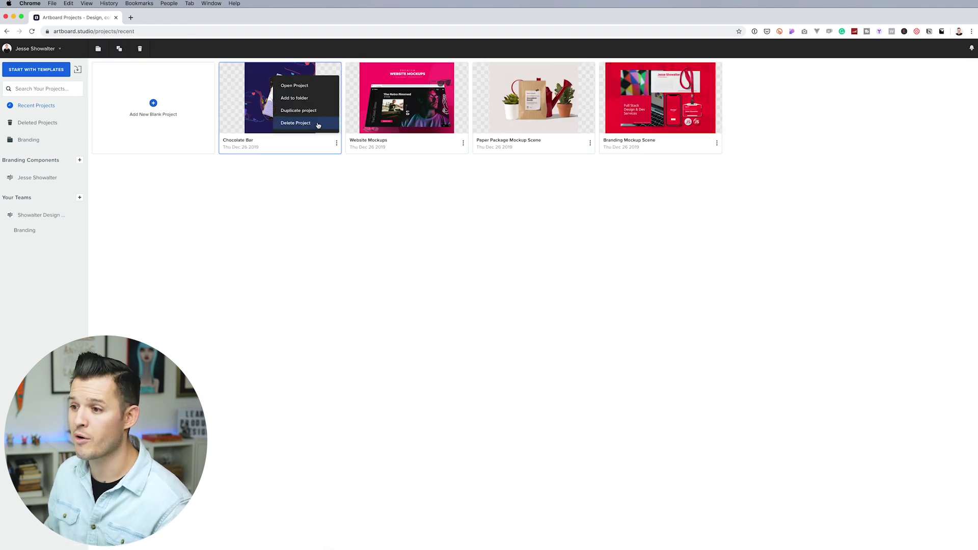
pyautogui.click(295, 98)
pyautogui.click(463, 318)
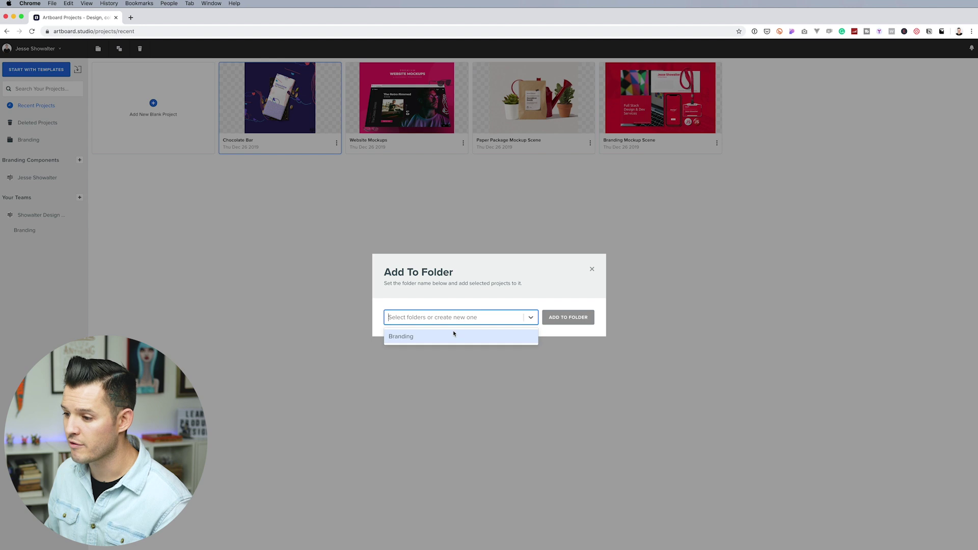
pyautogui.click(453, 336)
pyautogui.click(566, 321)
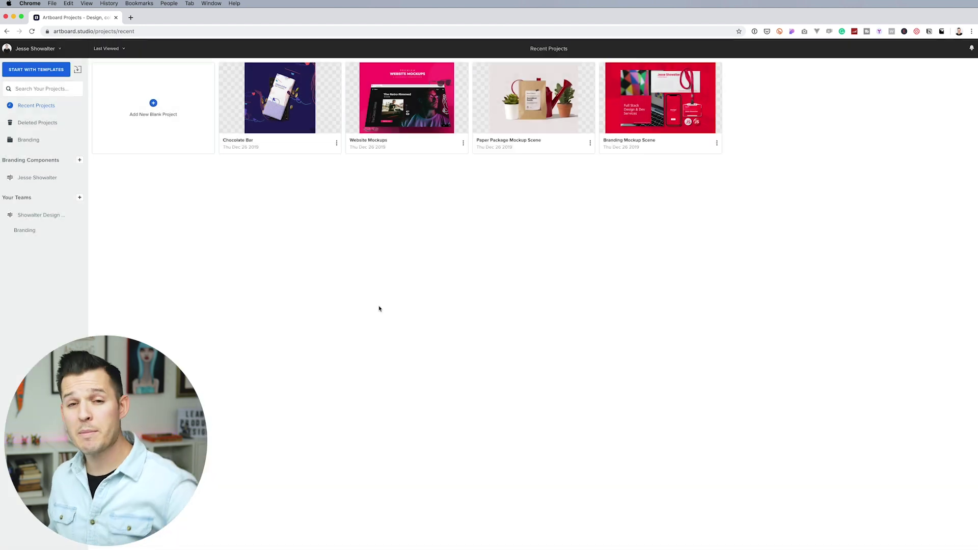
pyautogui.click(41, 141)
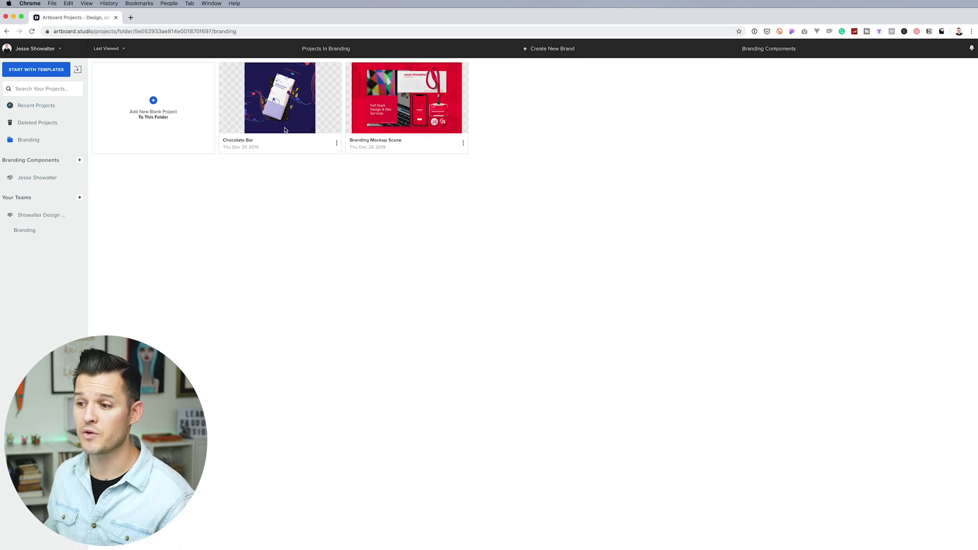